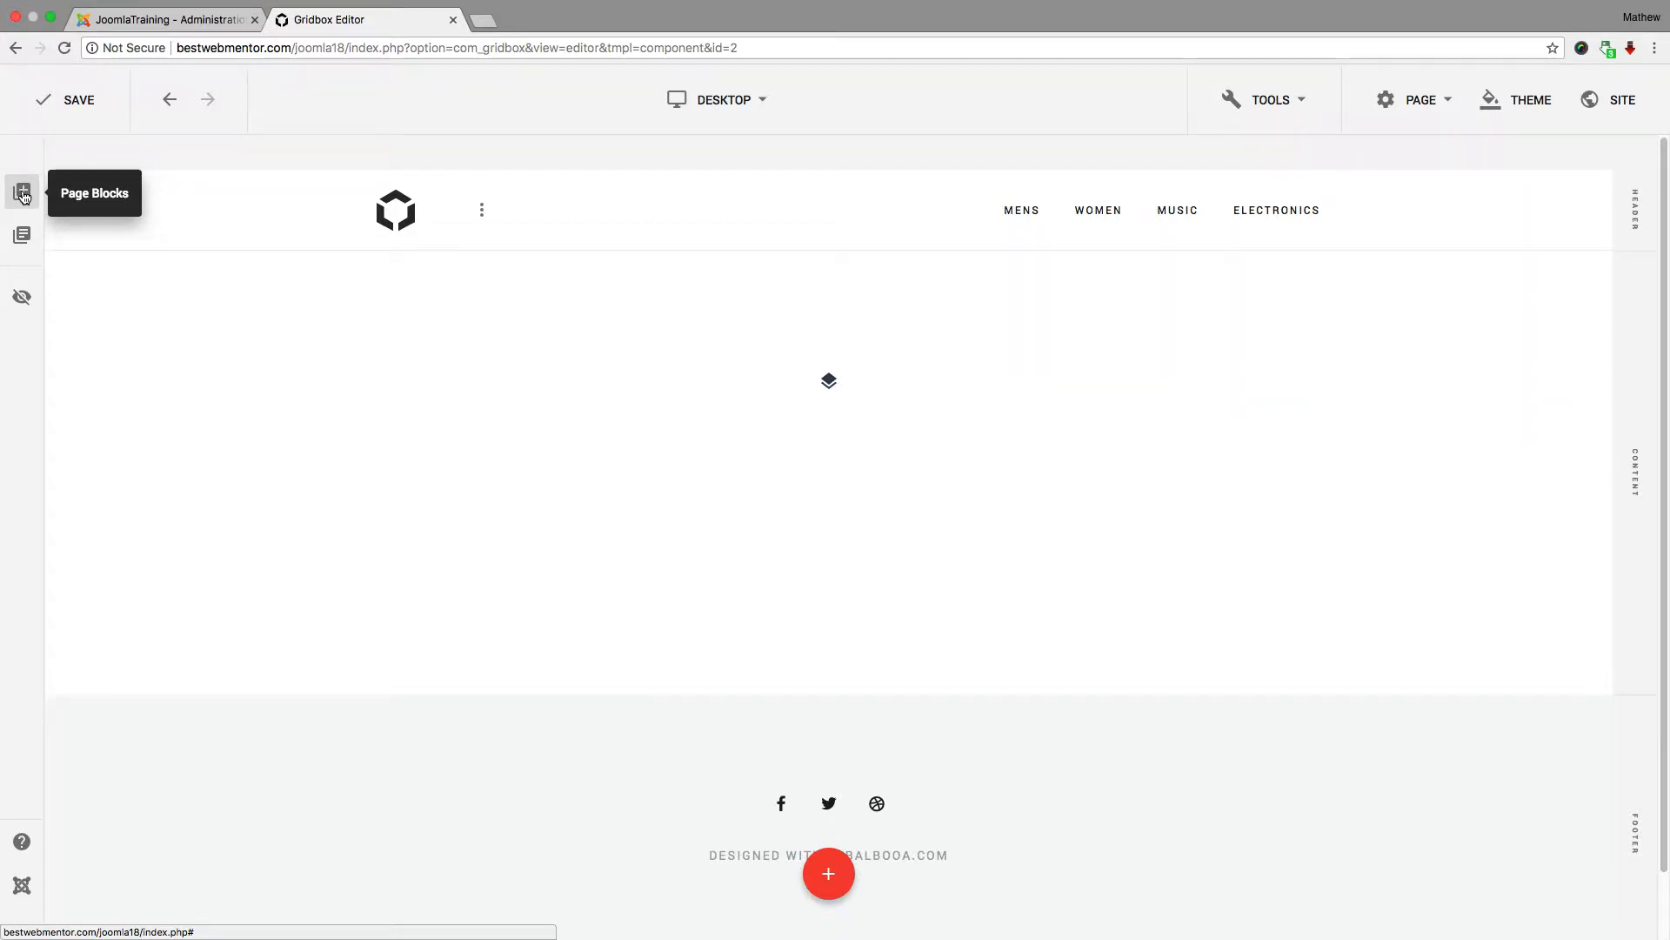
Insert the first Calls To Action page block, the dark one with "Start your website" and "Still not sure?" columns, into the empty content area.
click(24, 193)
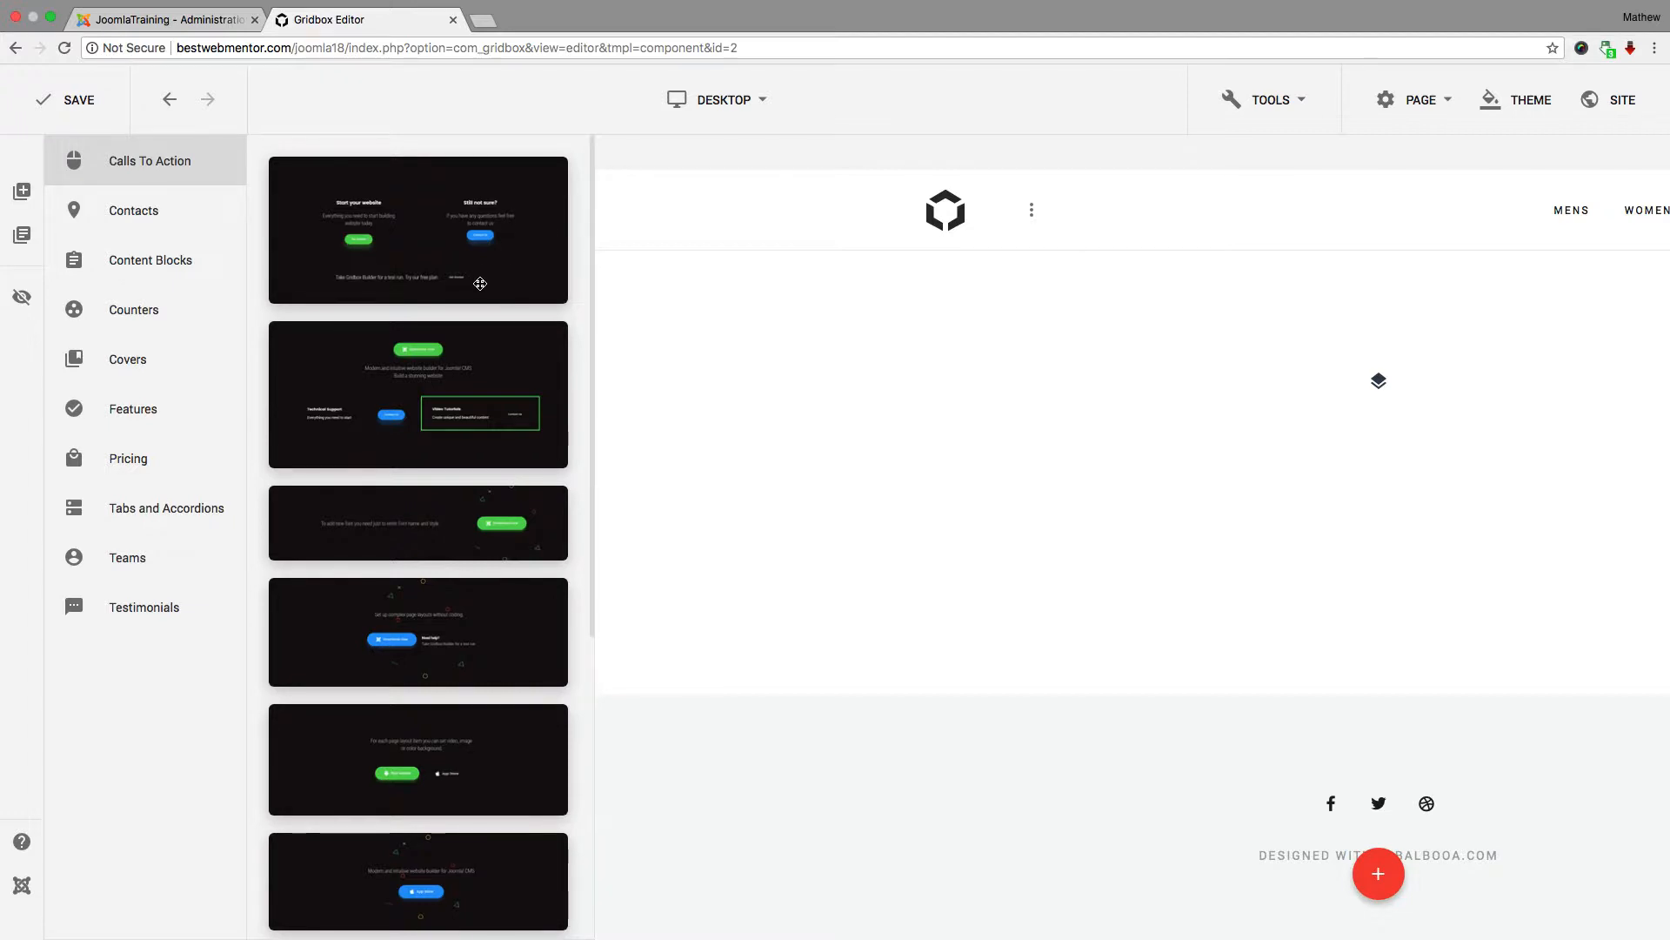
scroll(474, 435, down, 5)
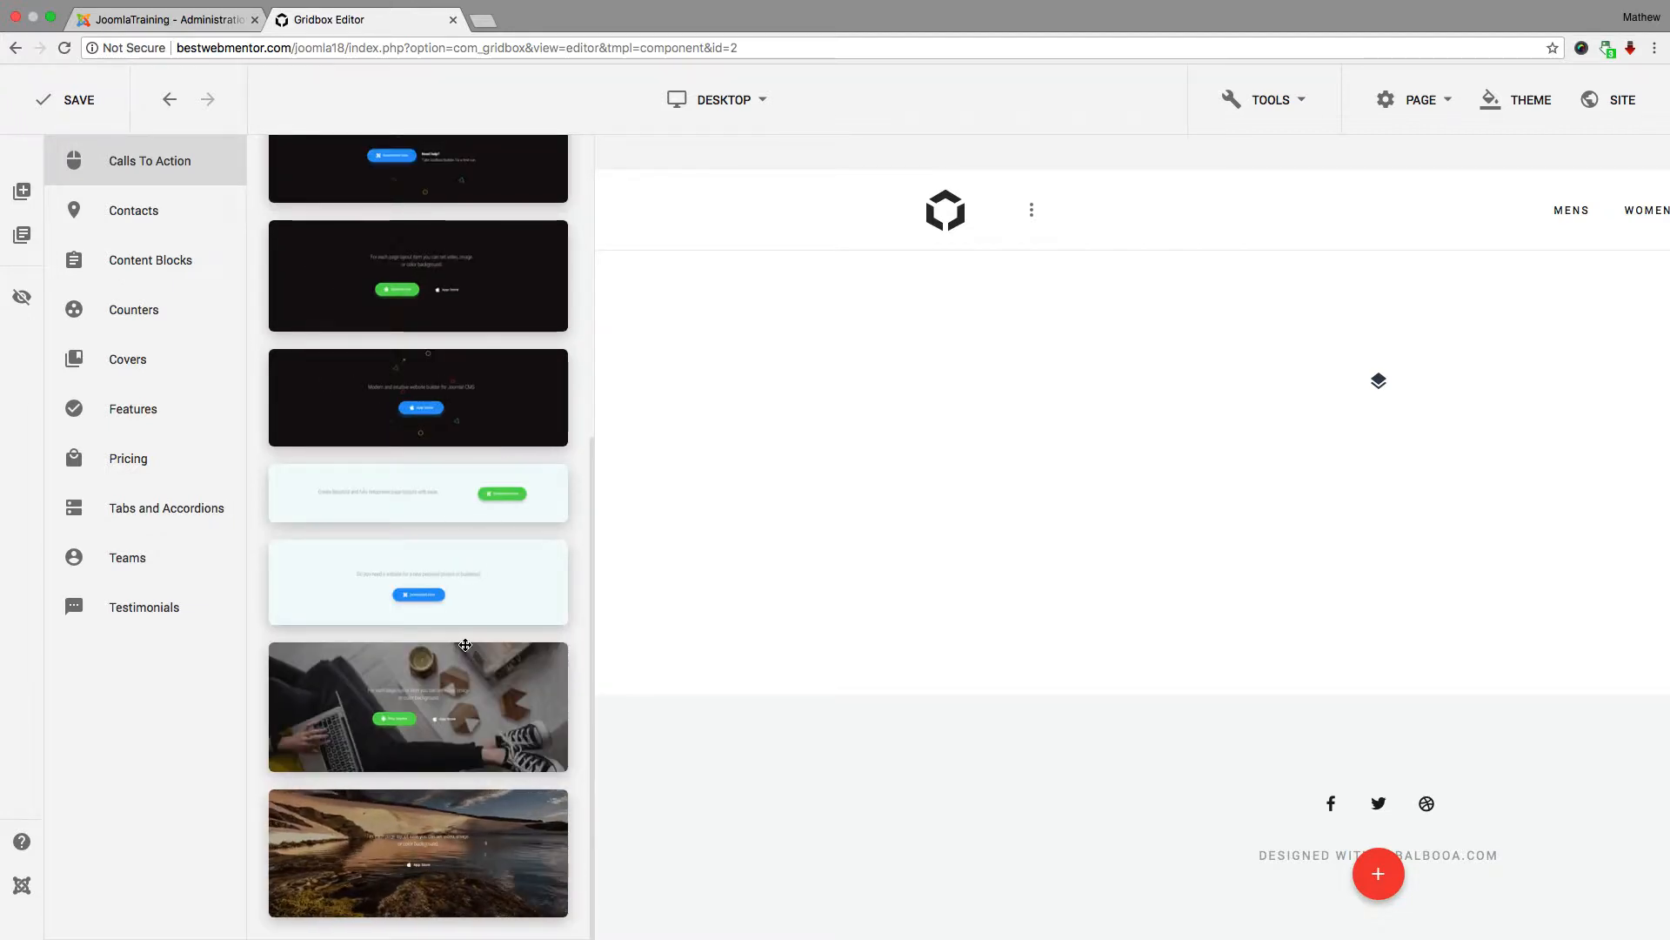
scroll(465, 609, up, 2)
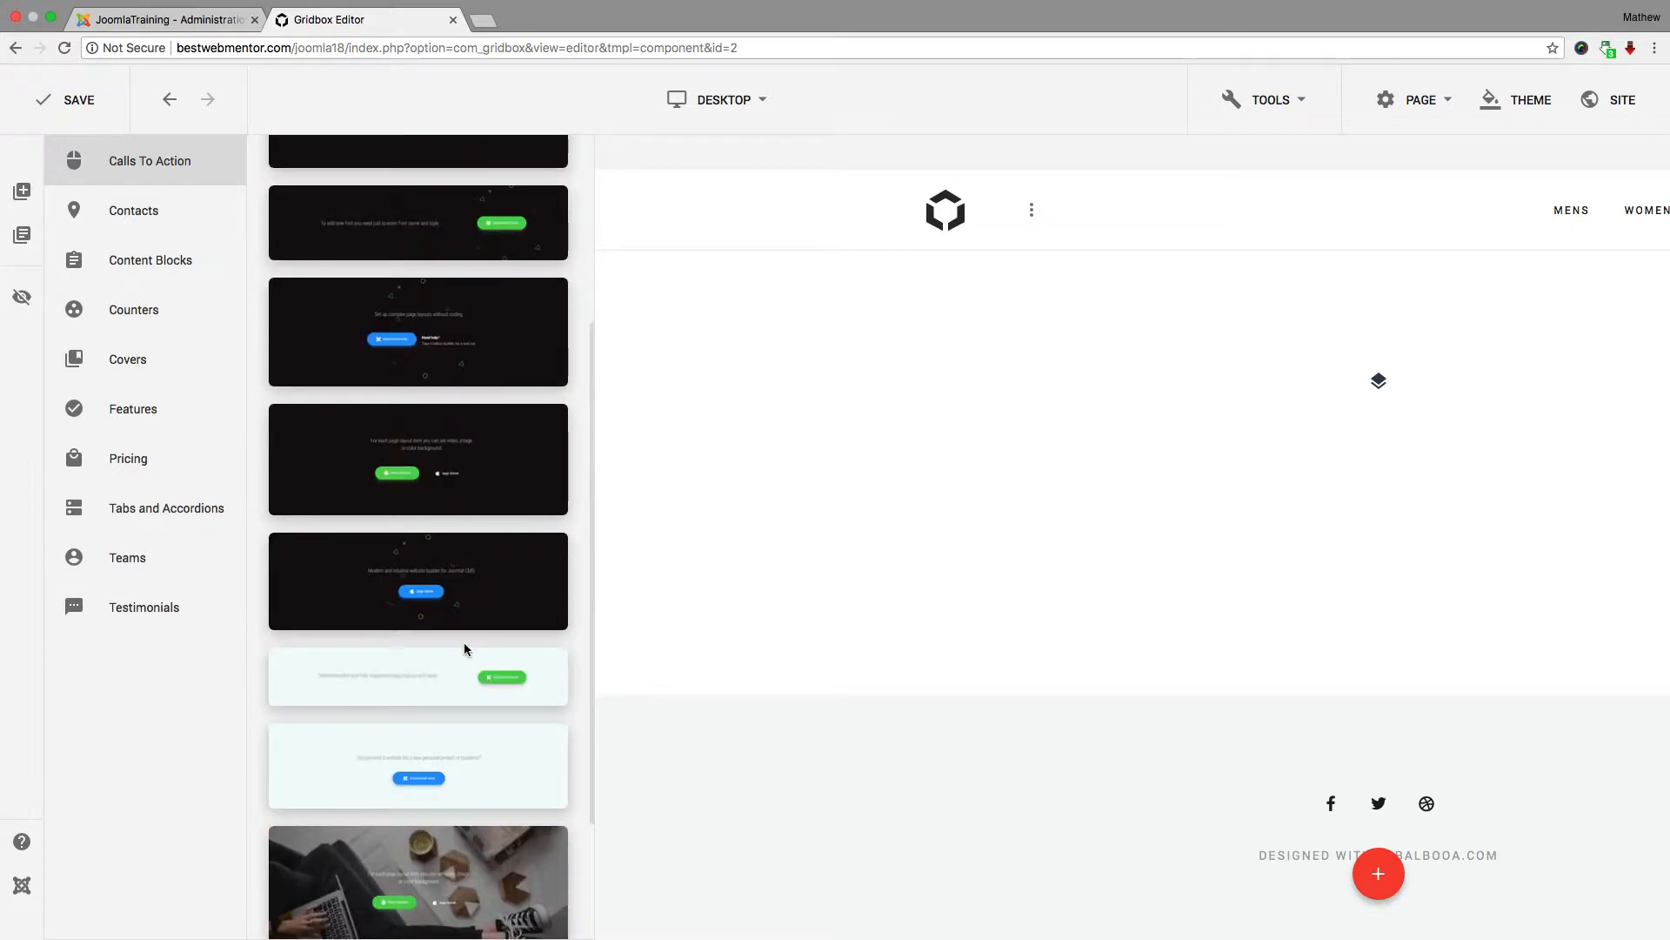
scroll(463, 642, up, 3)
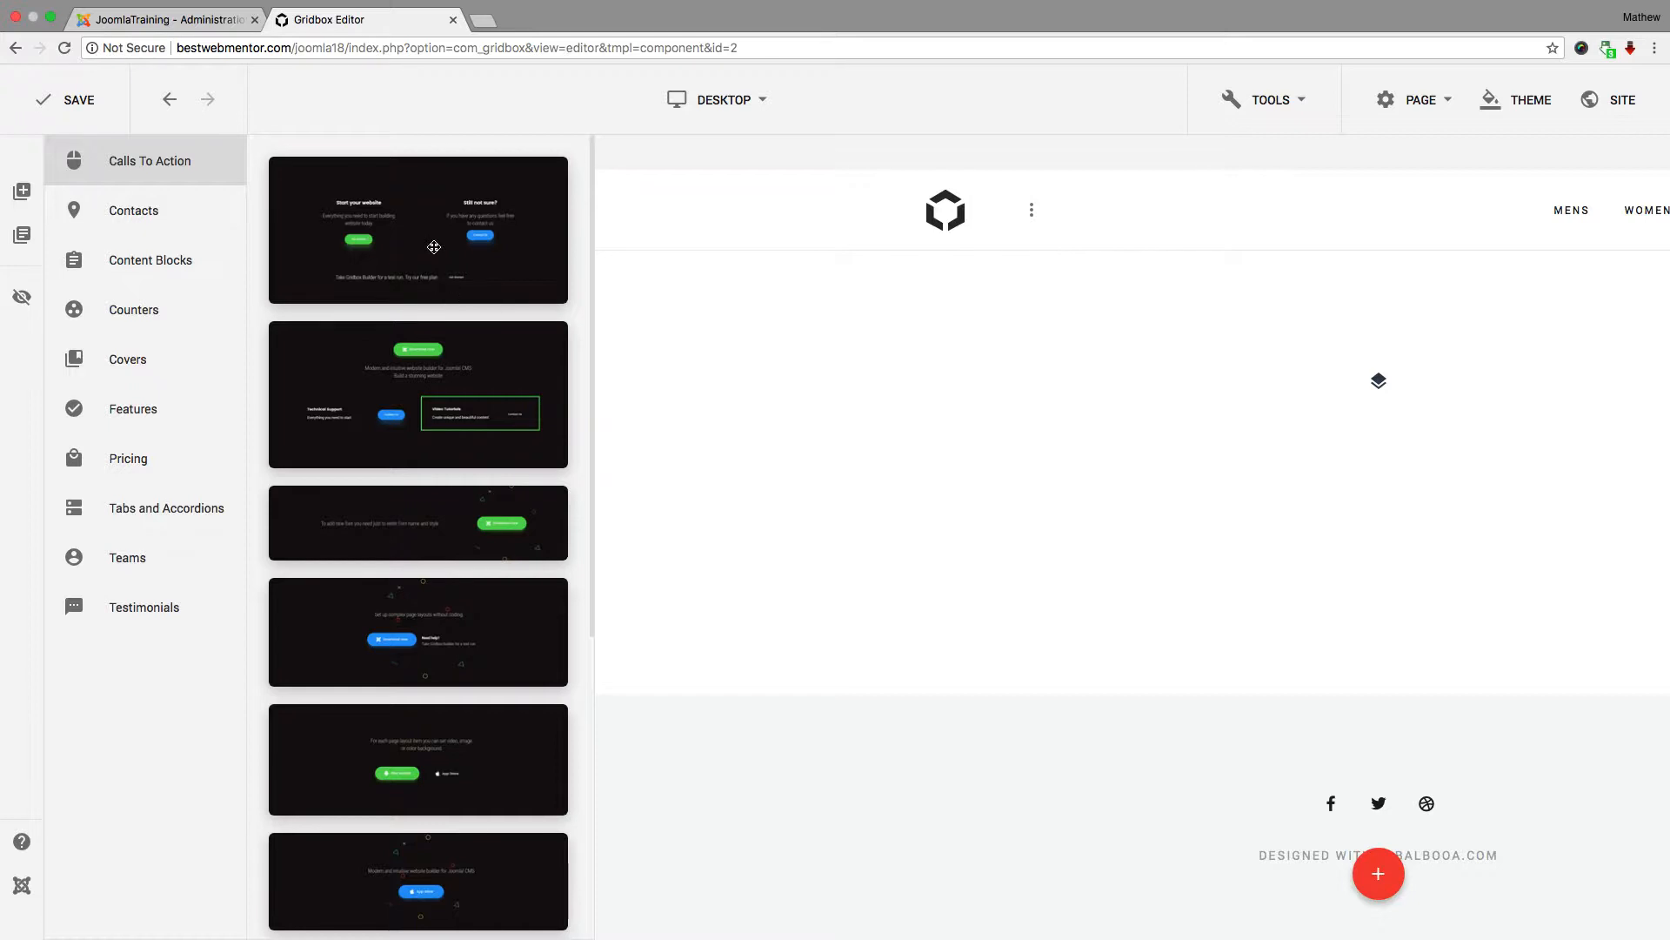
click(21, 191)
drag(444, 238, 840, 305)
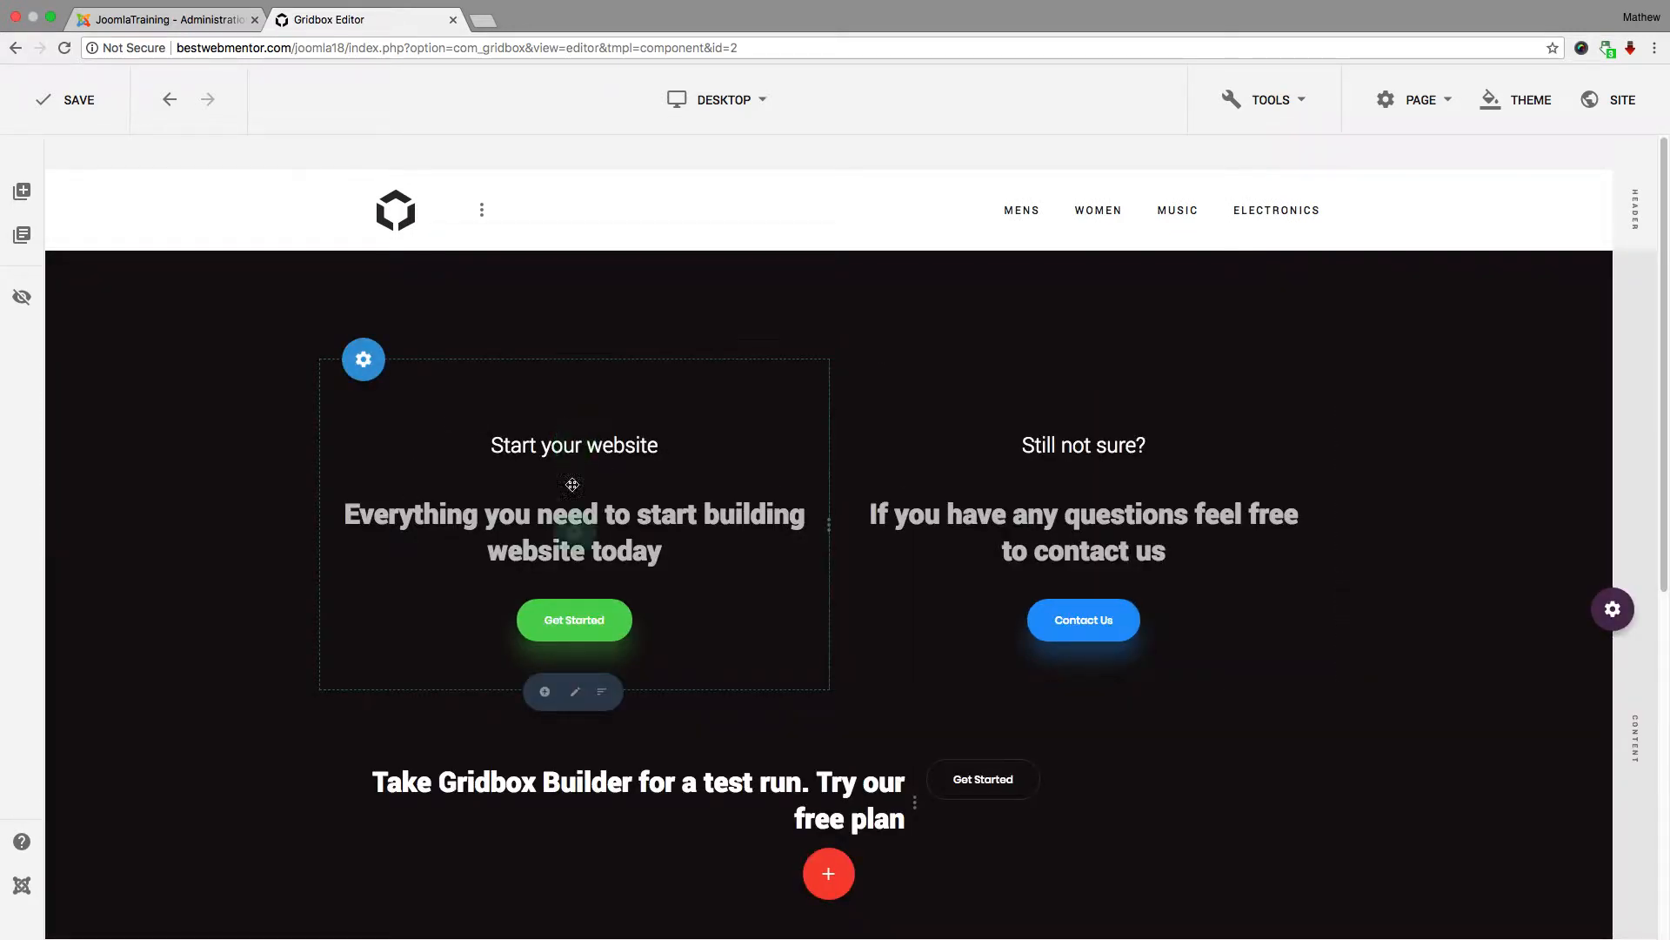
scroll(675, 490, down, 2)
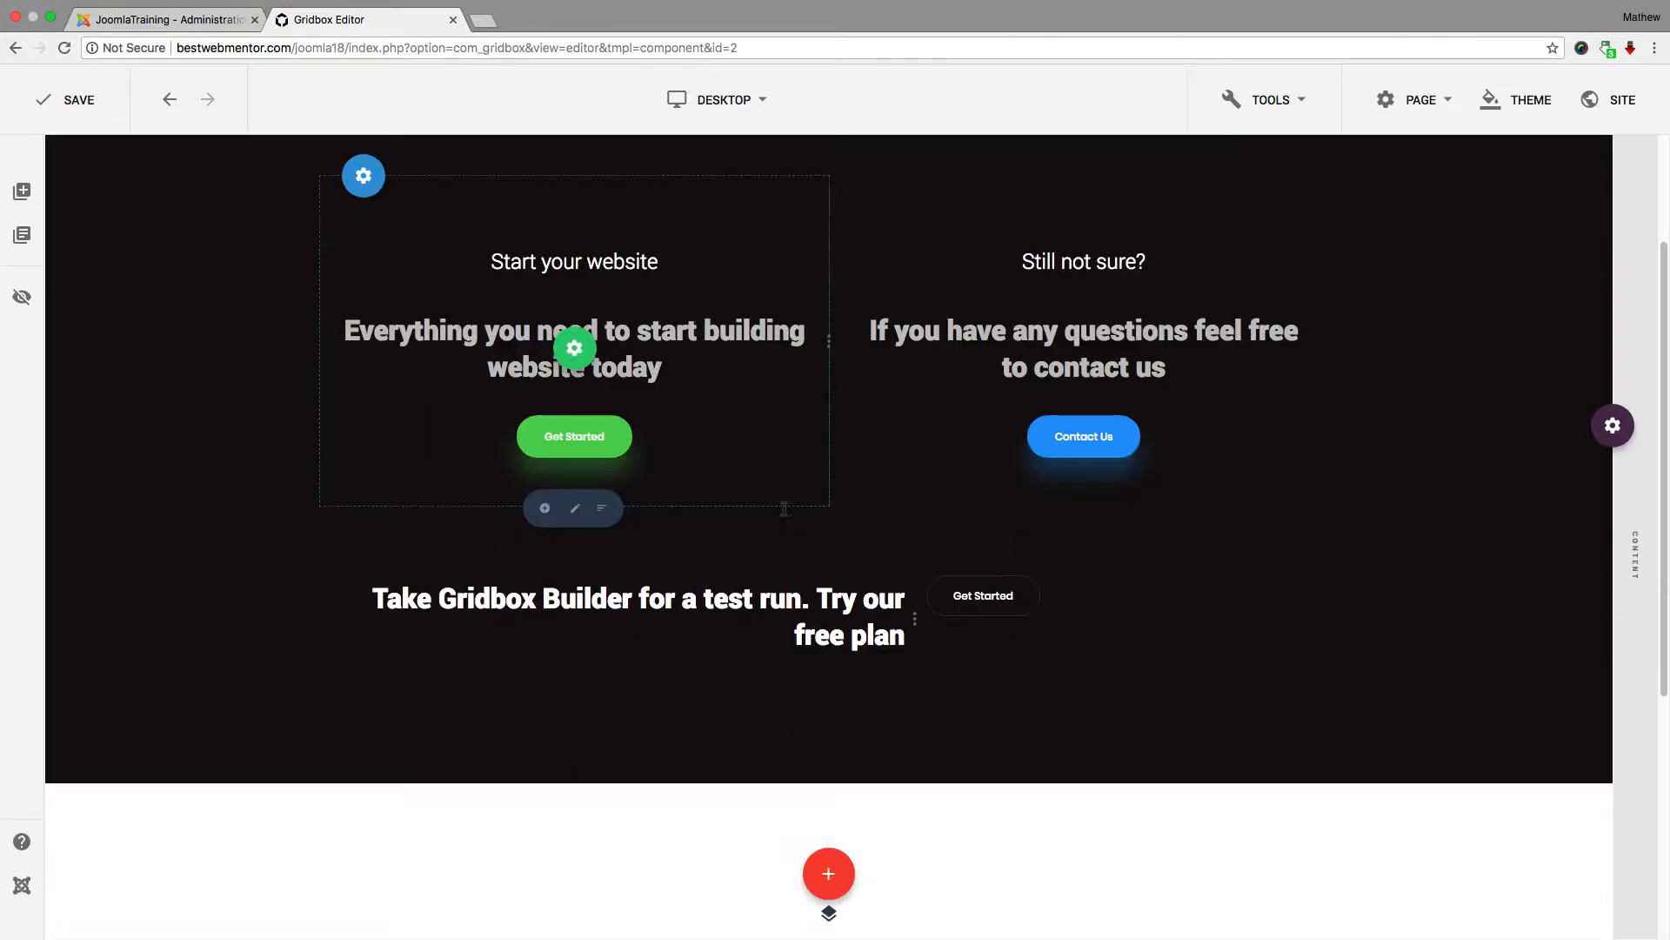
scroll(783, 514, up, 1)
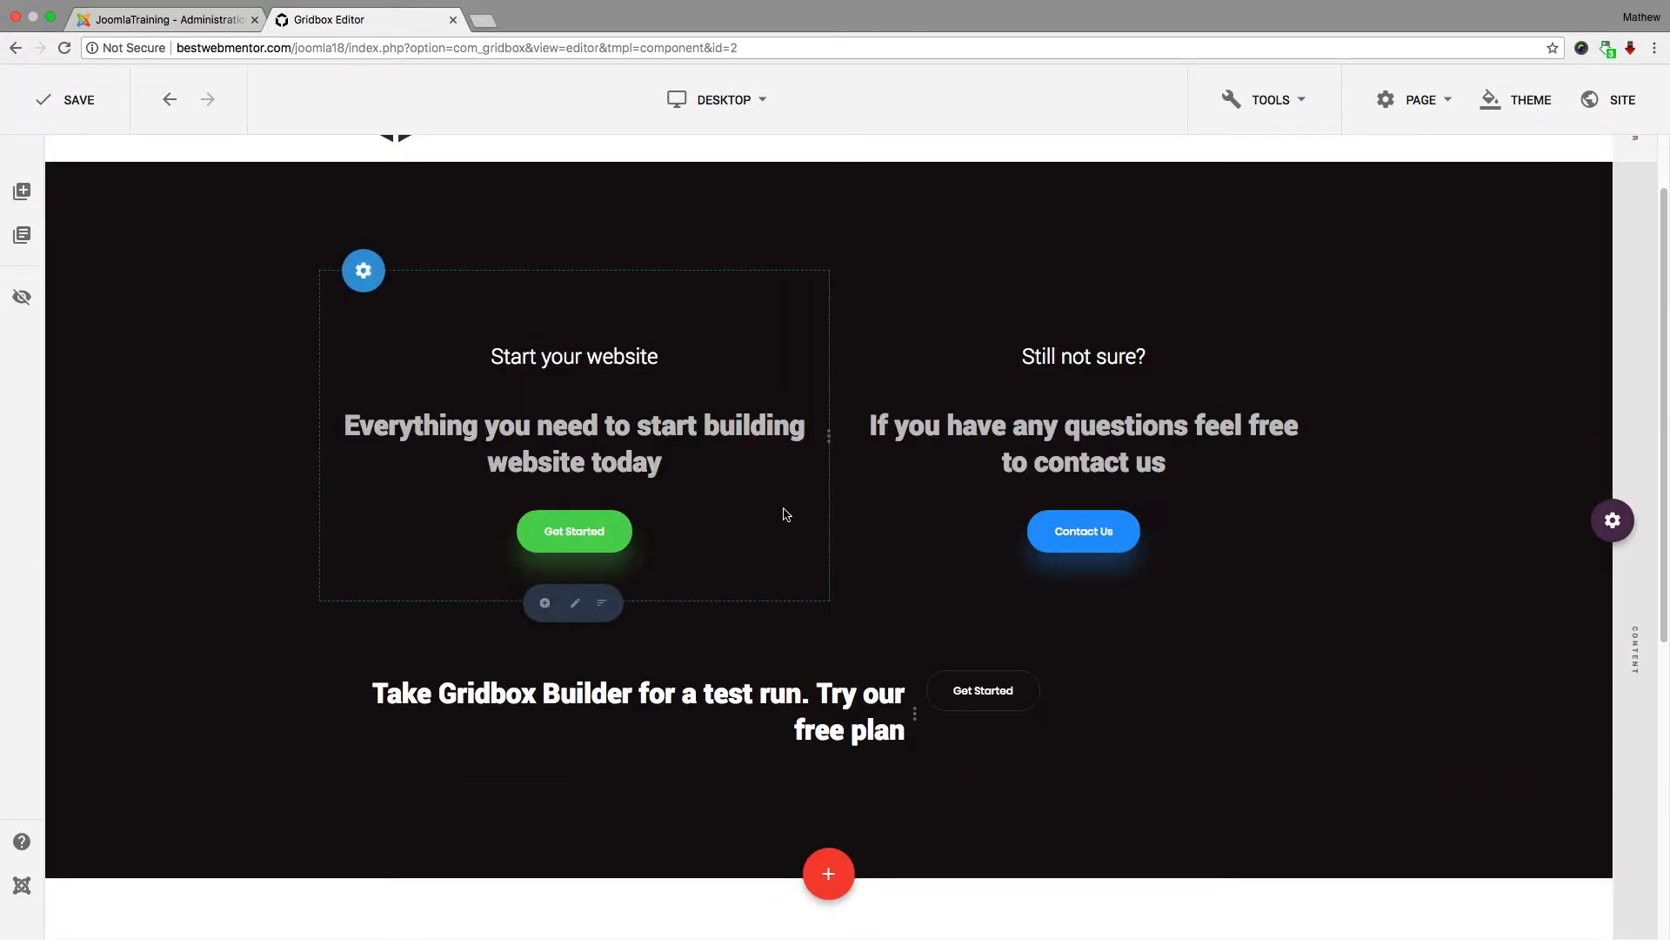
scroll(783, 514, up, 1)
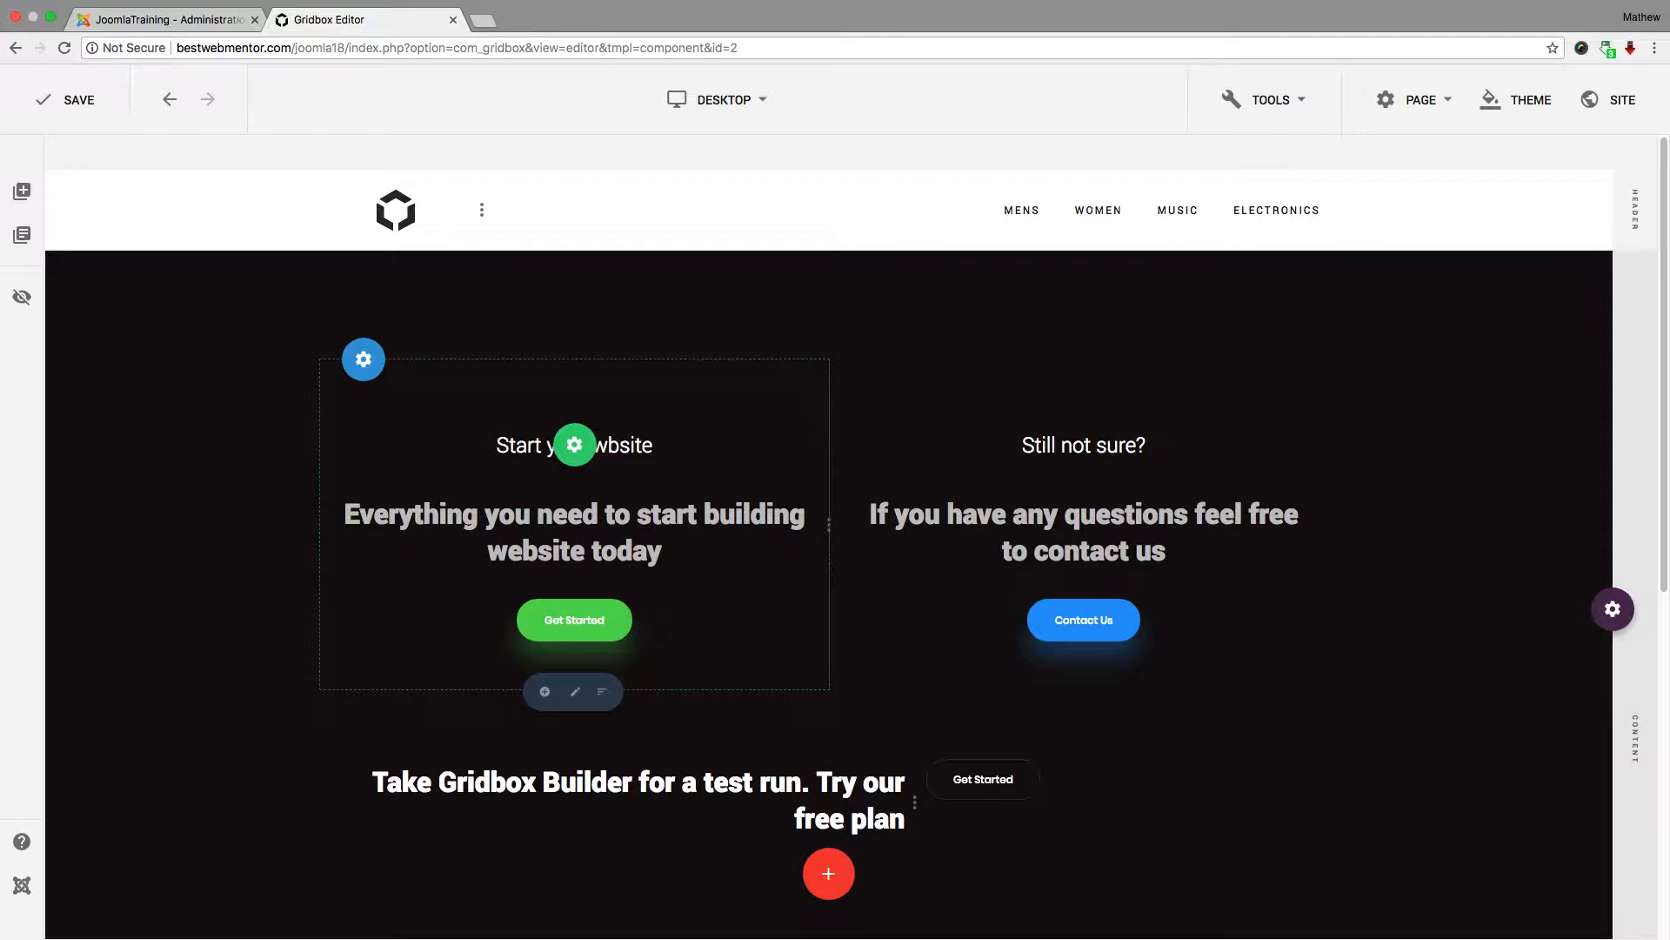
Examine the editor and general settings of the "Everything you need to start building website today" text, including typography, margin and visibility.
mouse_move(591, 537)
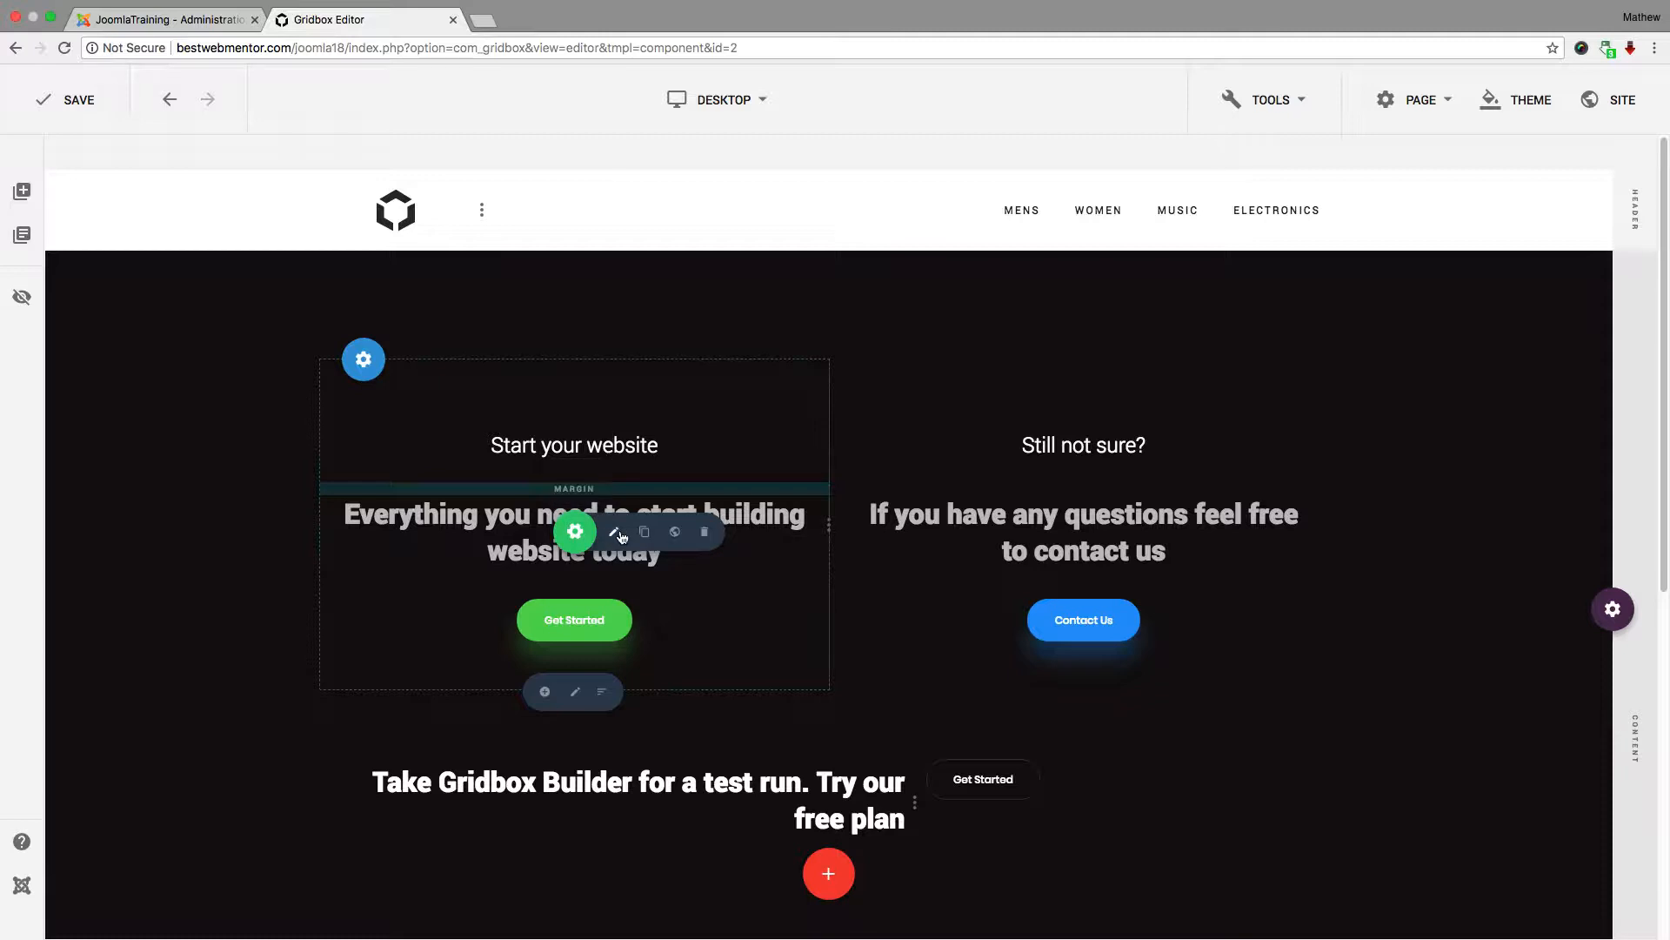
click(618, 536)
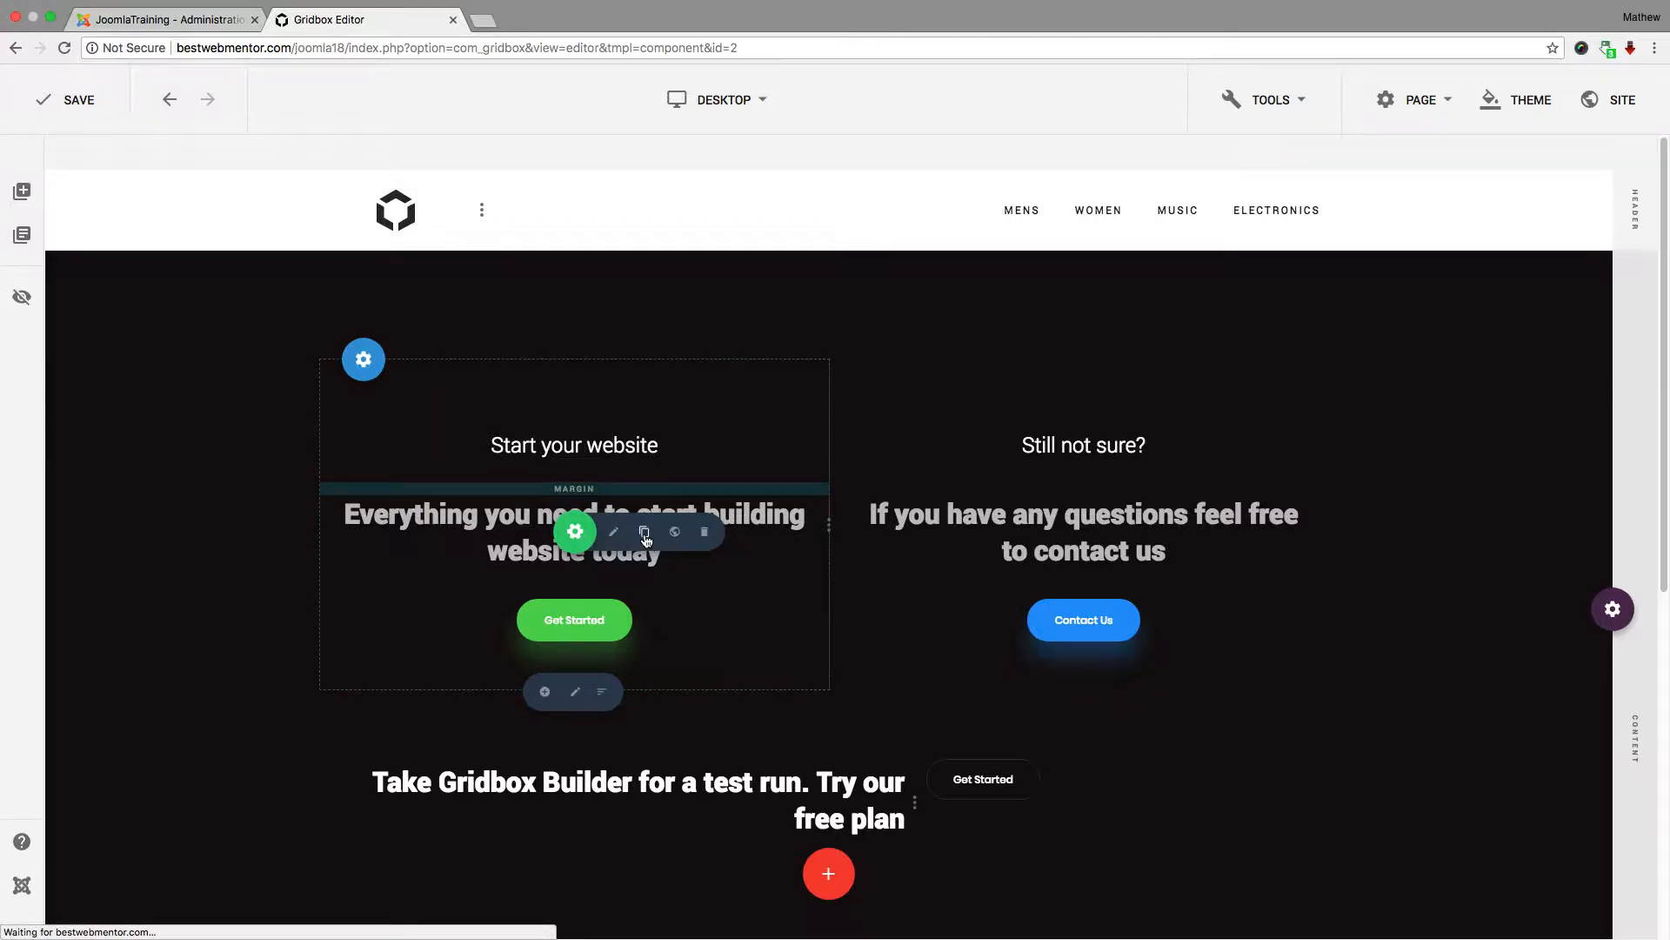
click(614, 533)
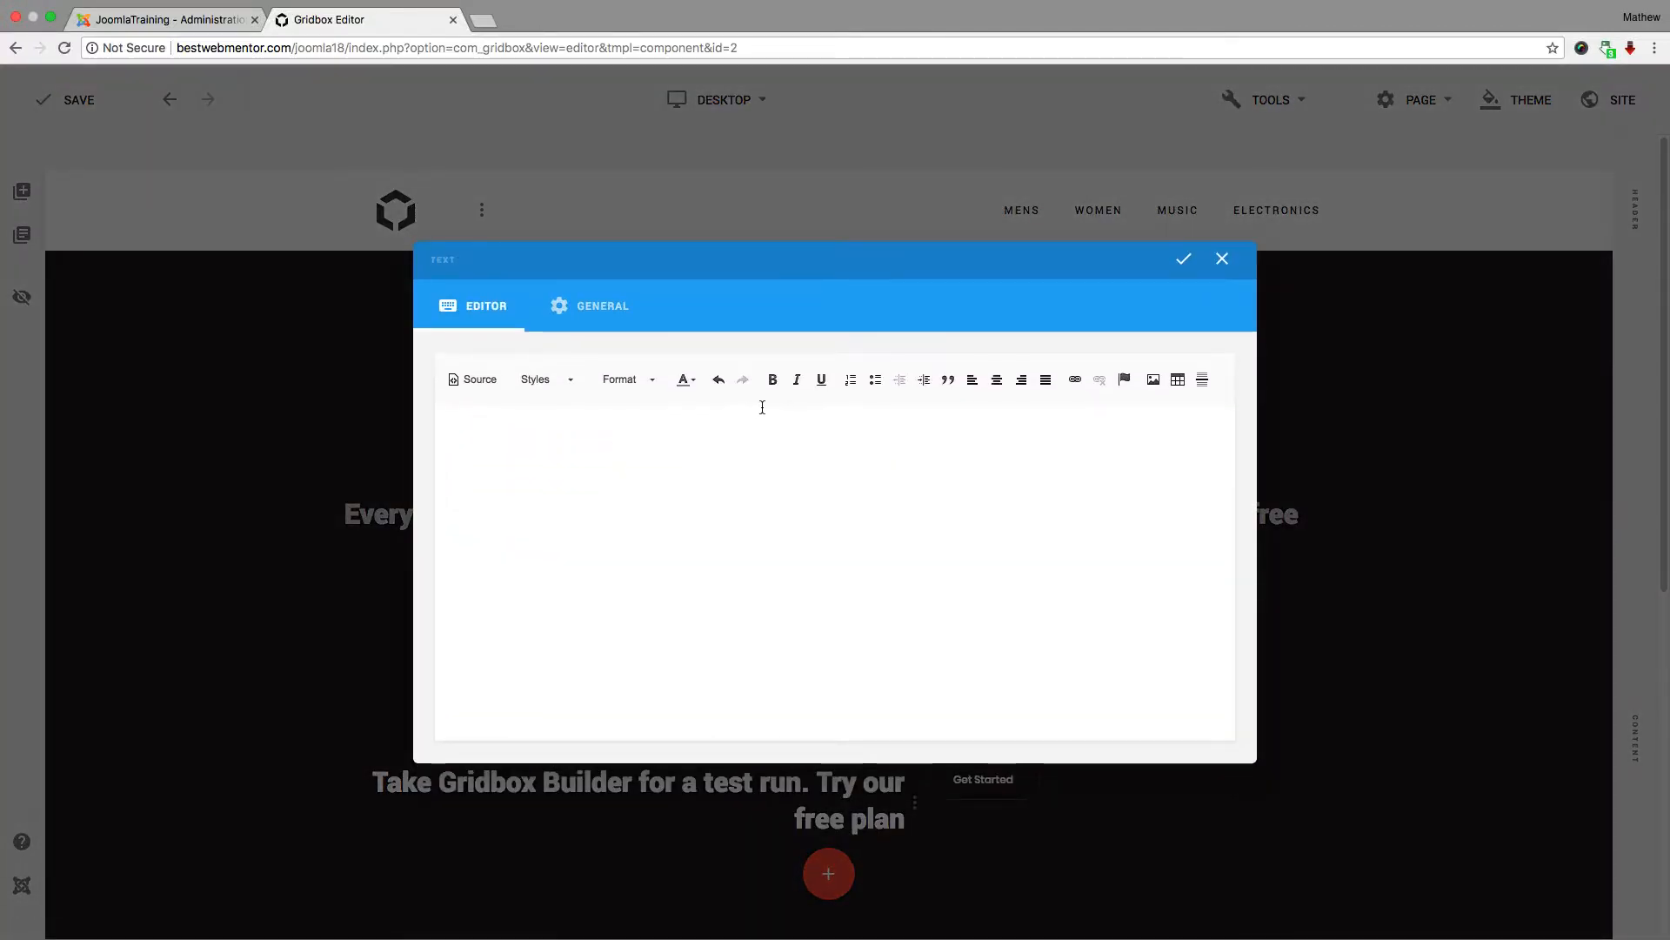
click(608, 309)
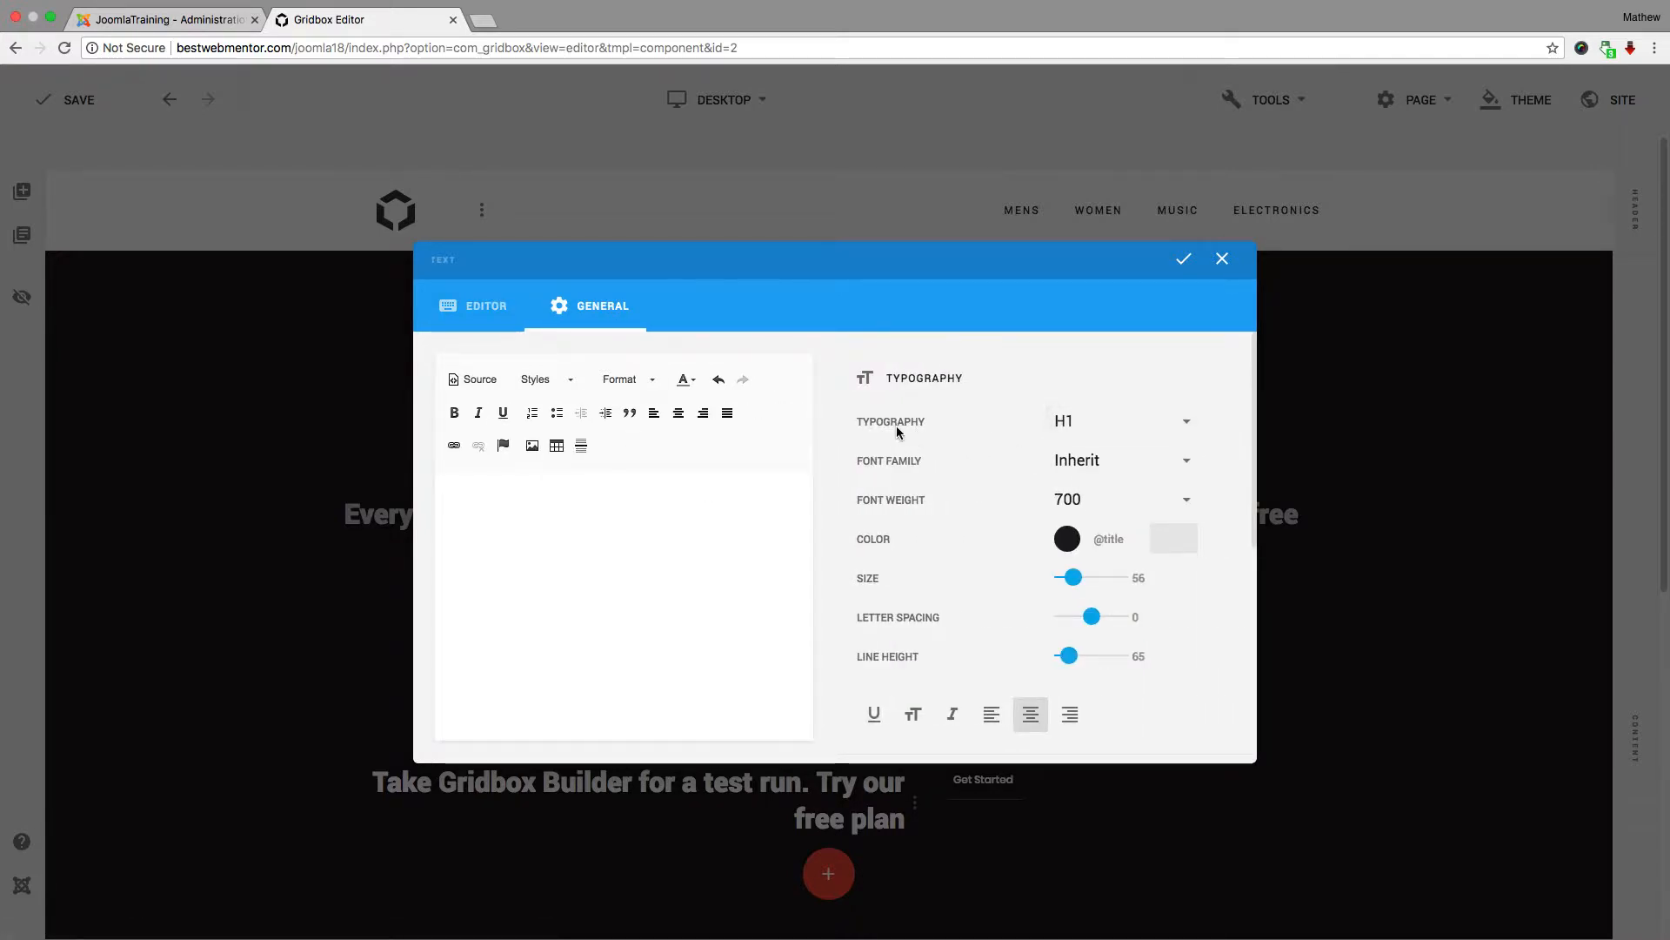
scroll(944, 560, down, 5)
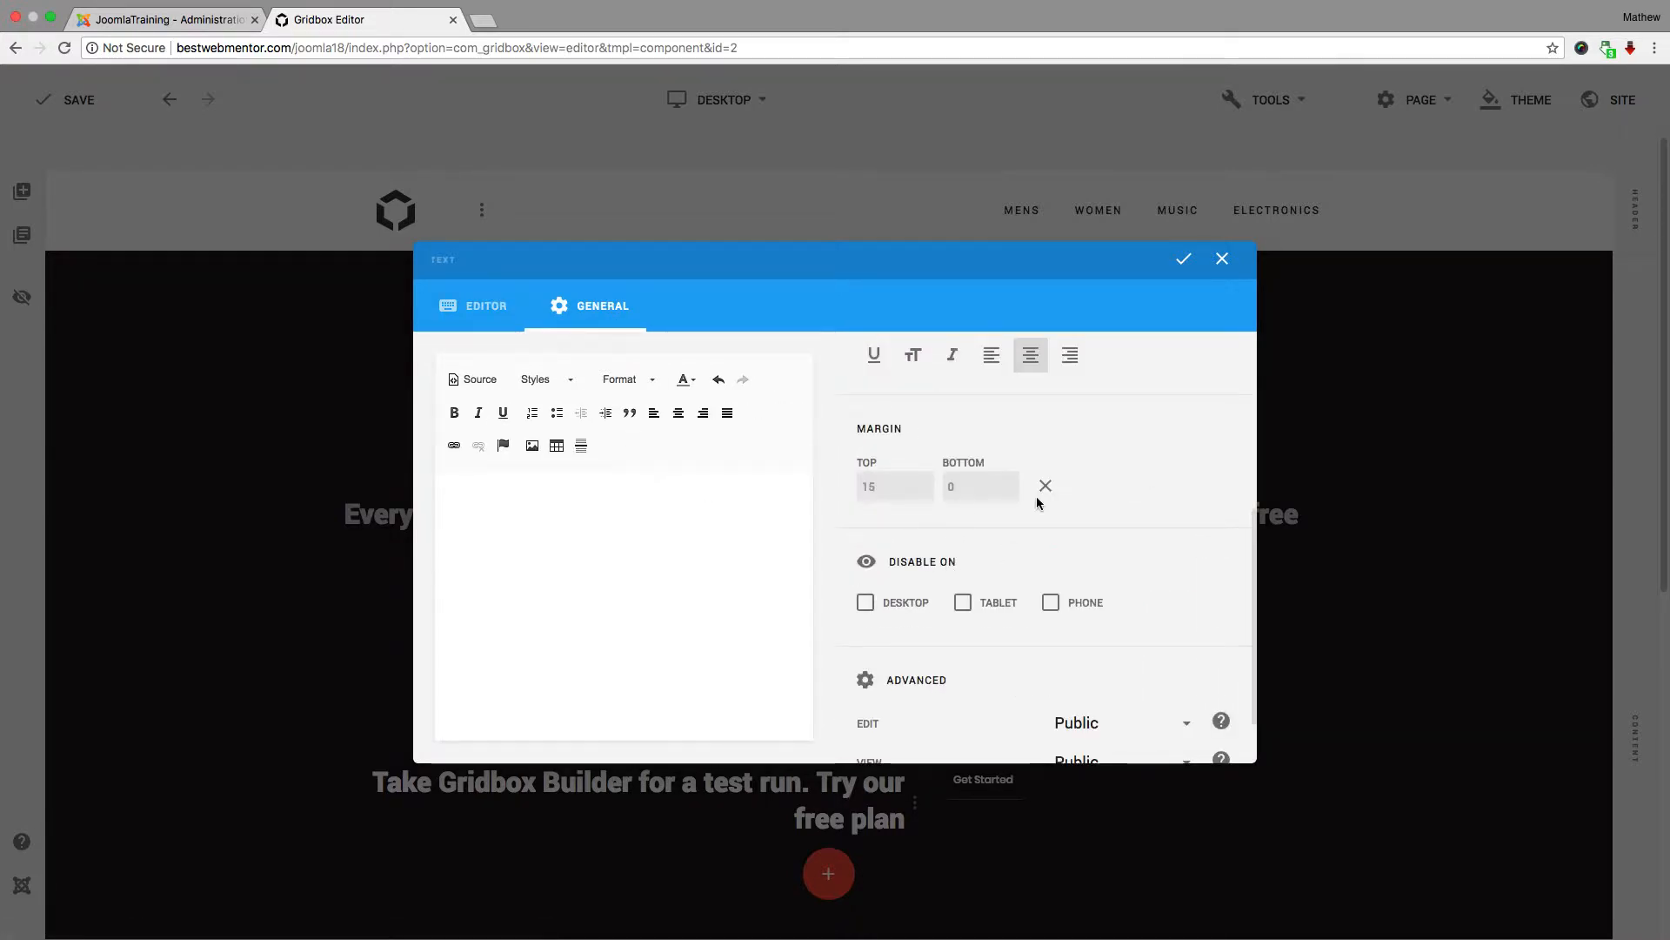
scroll(979, 494, down, 2)
key(Escape)
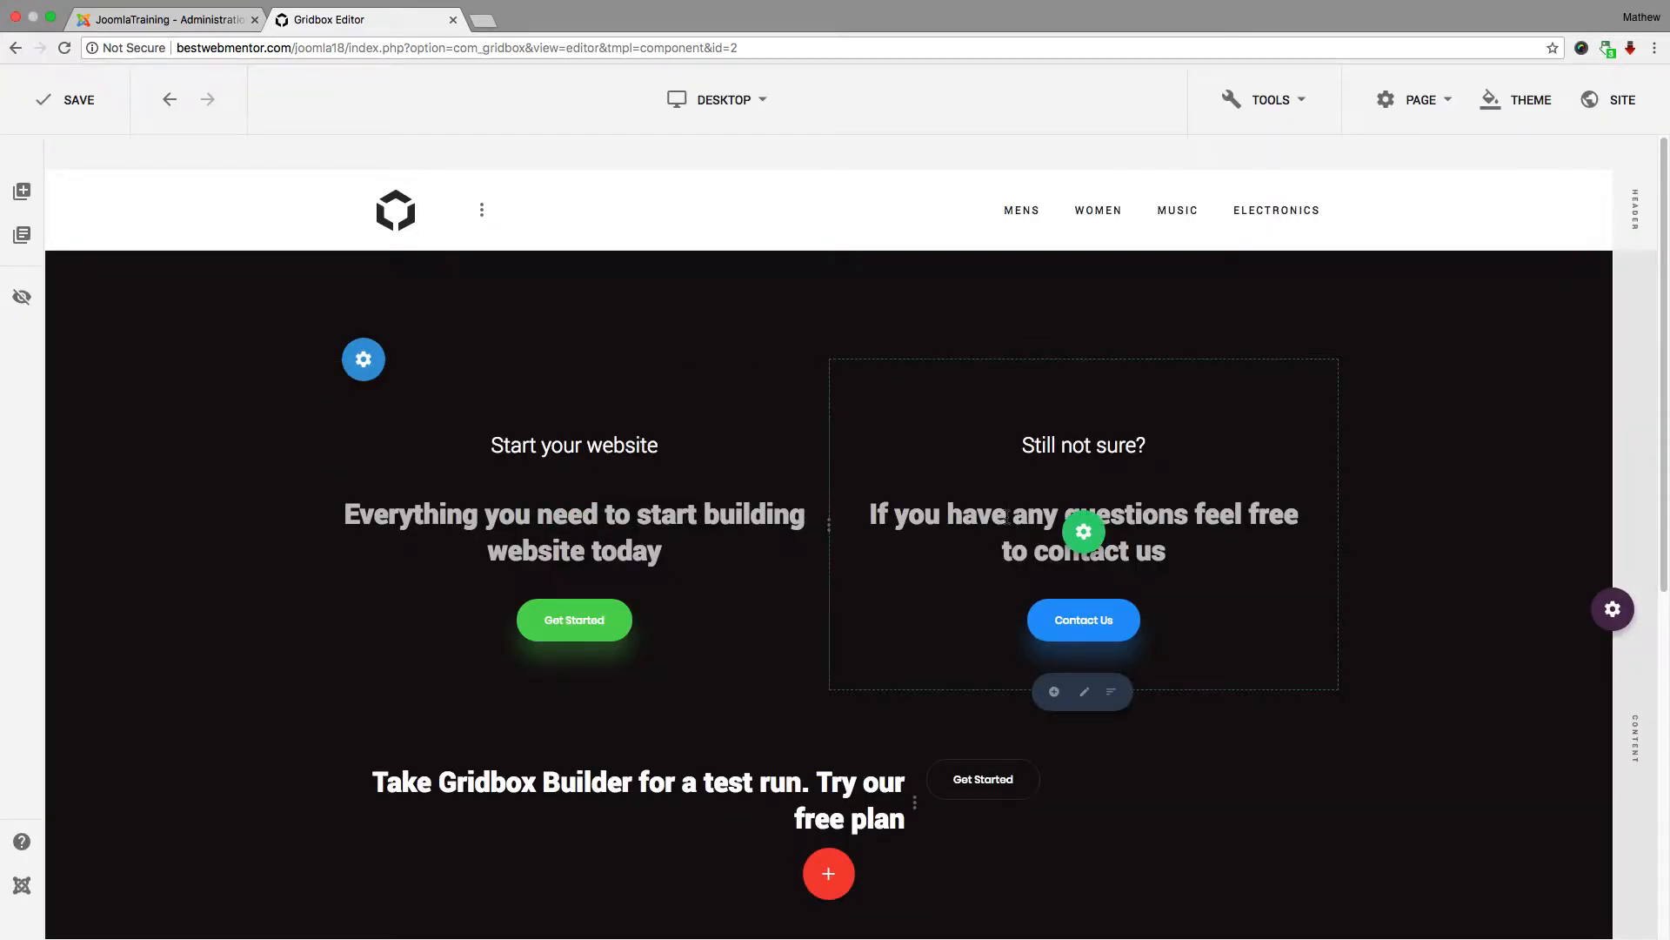
key(BackSpace)
key(BackSpace)
key(BackSpace)
text(ave)
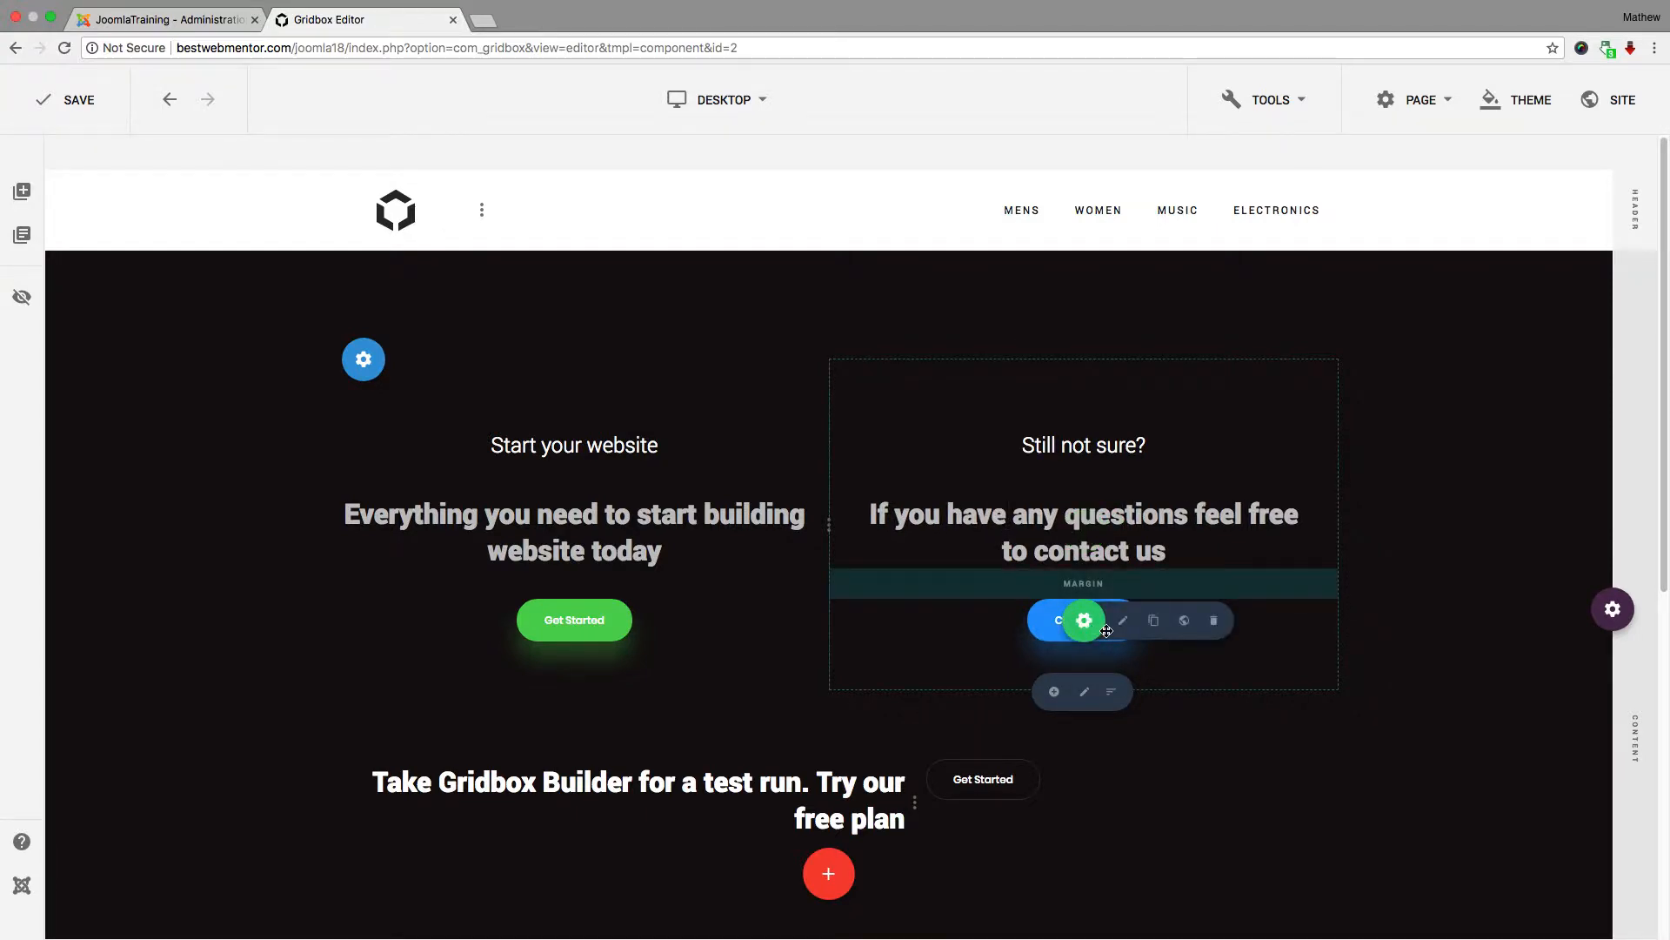
scroll(771, 654, down, 3)
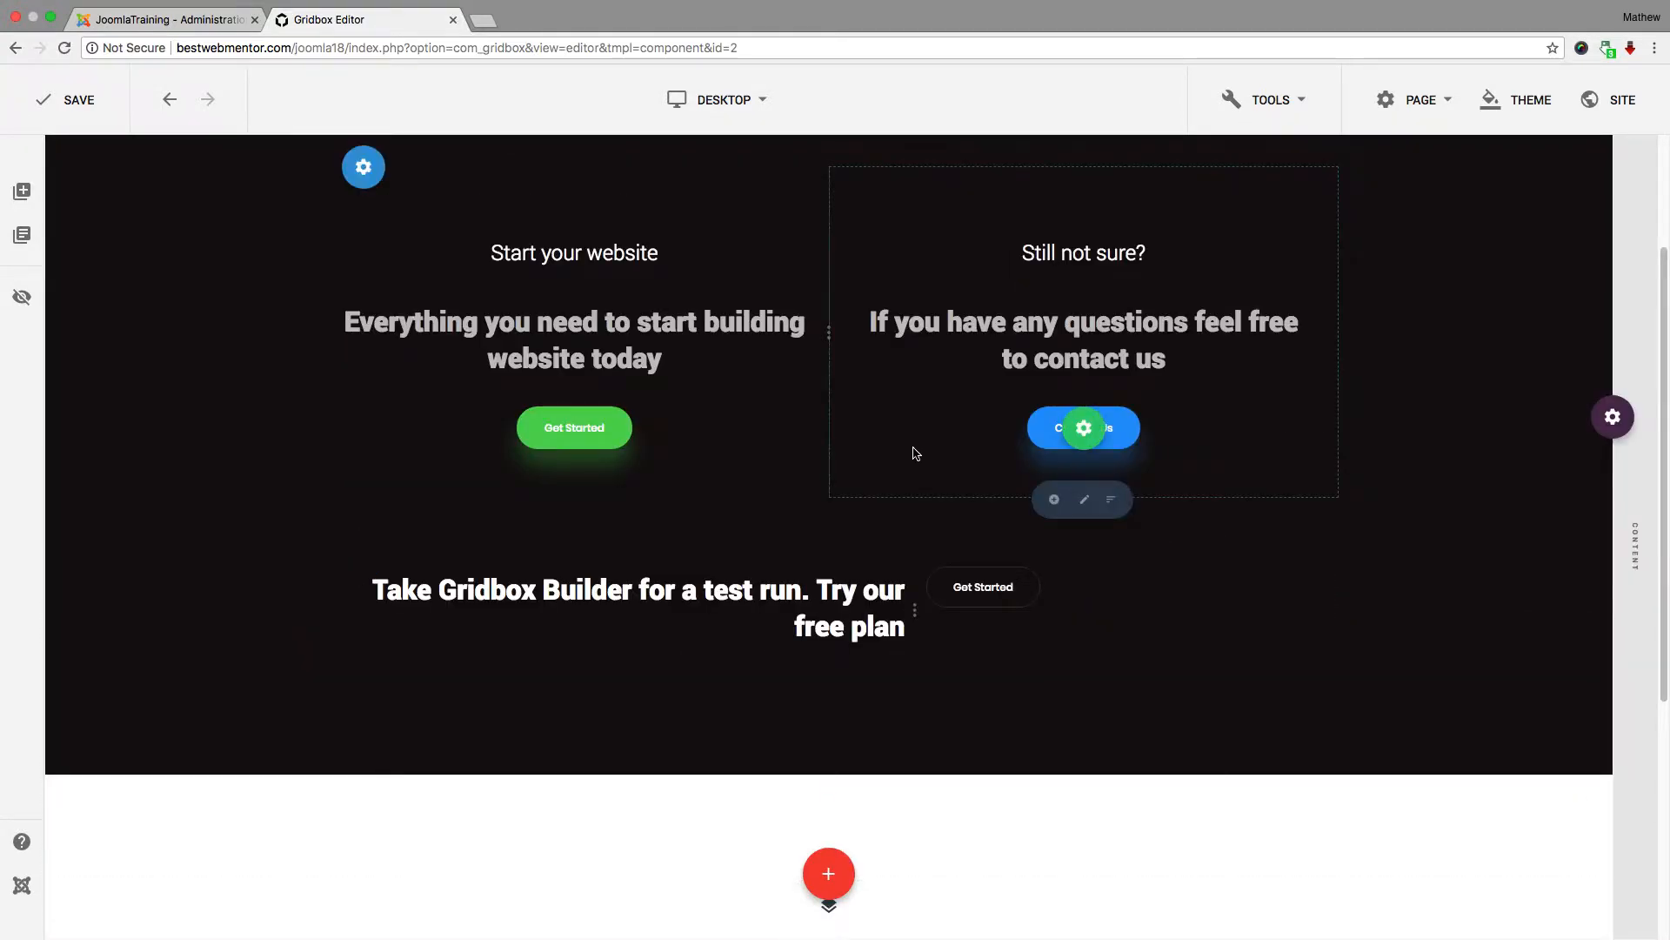
scroll(913, 451, up, 2)
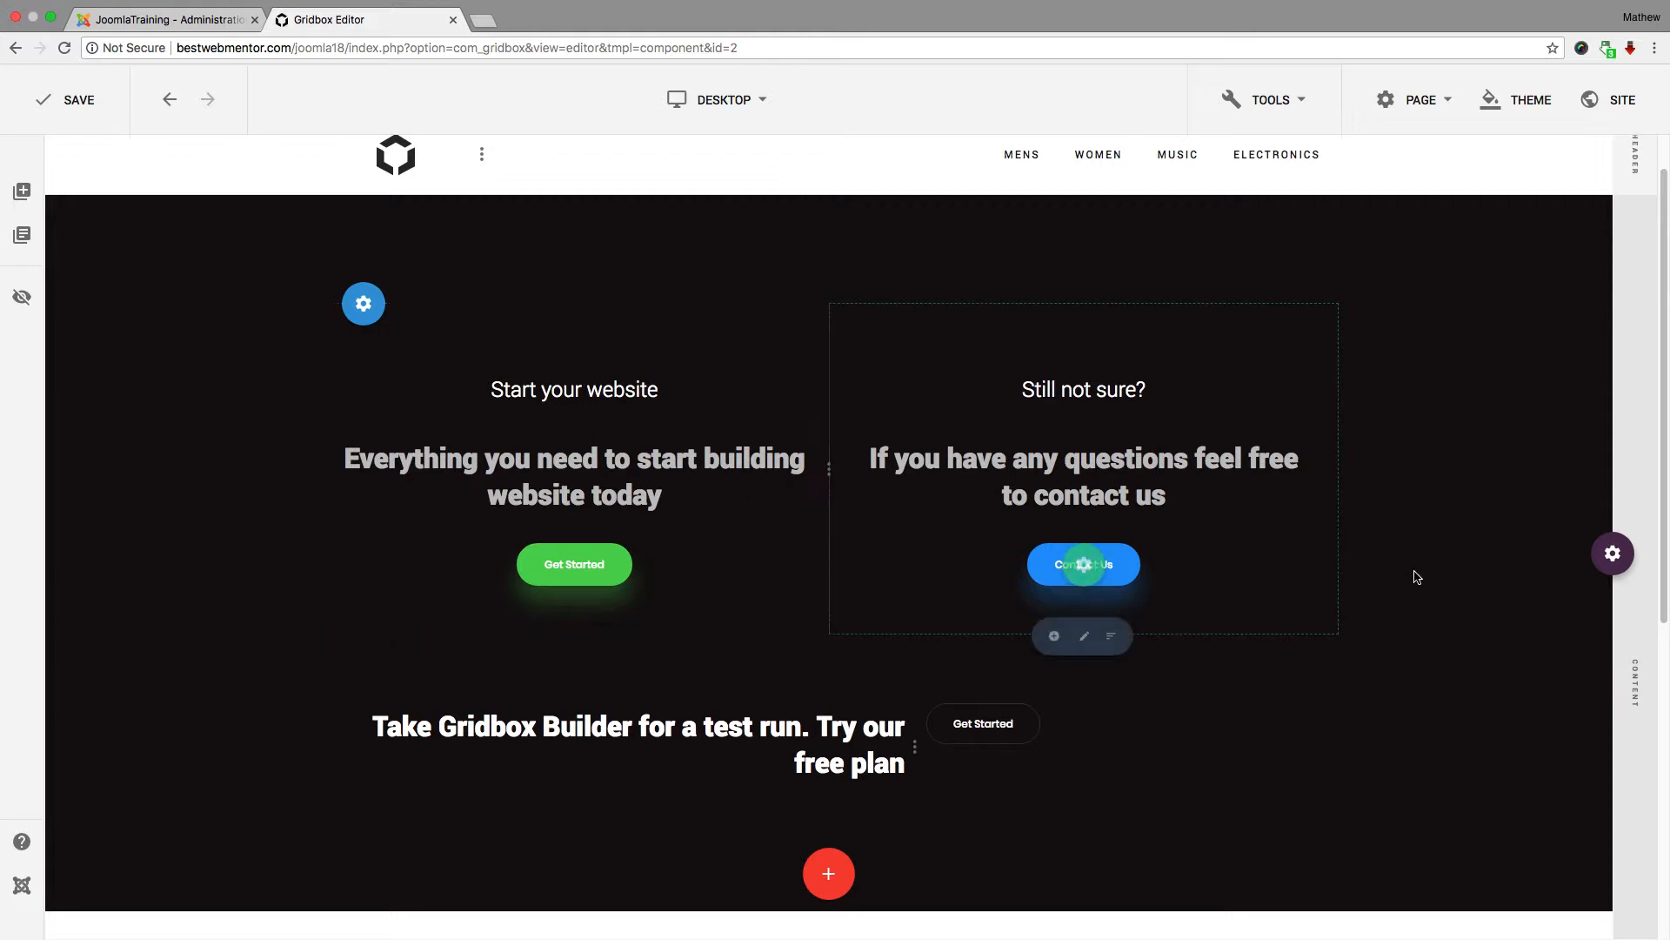
Delete the whole dark call-to-action section from the content area.
mouse_move(1612, 555)
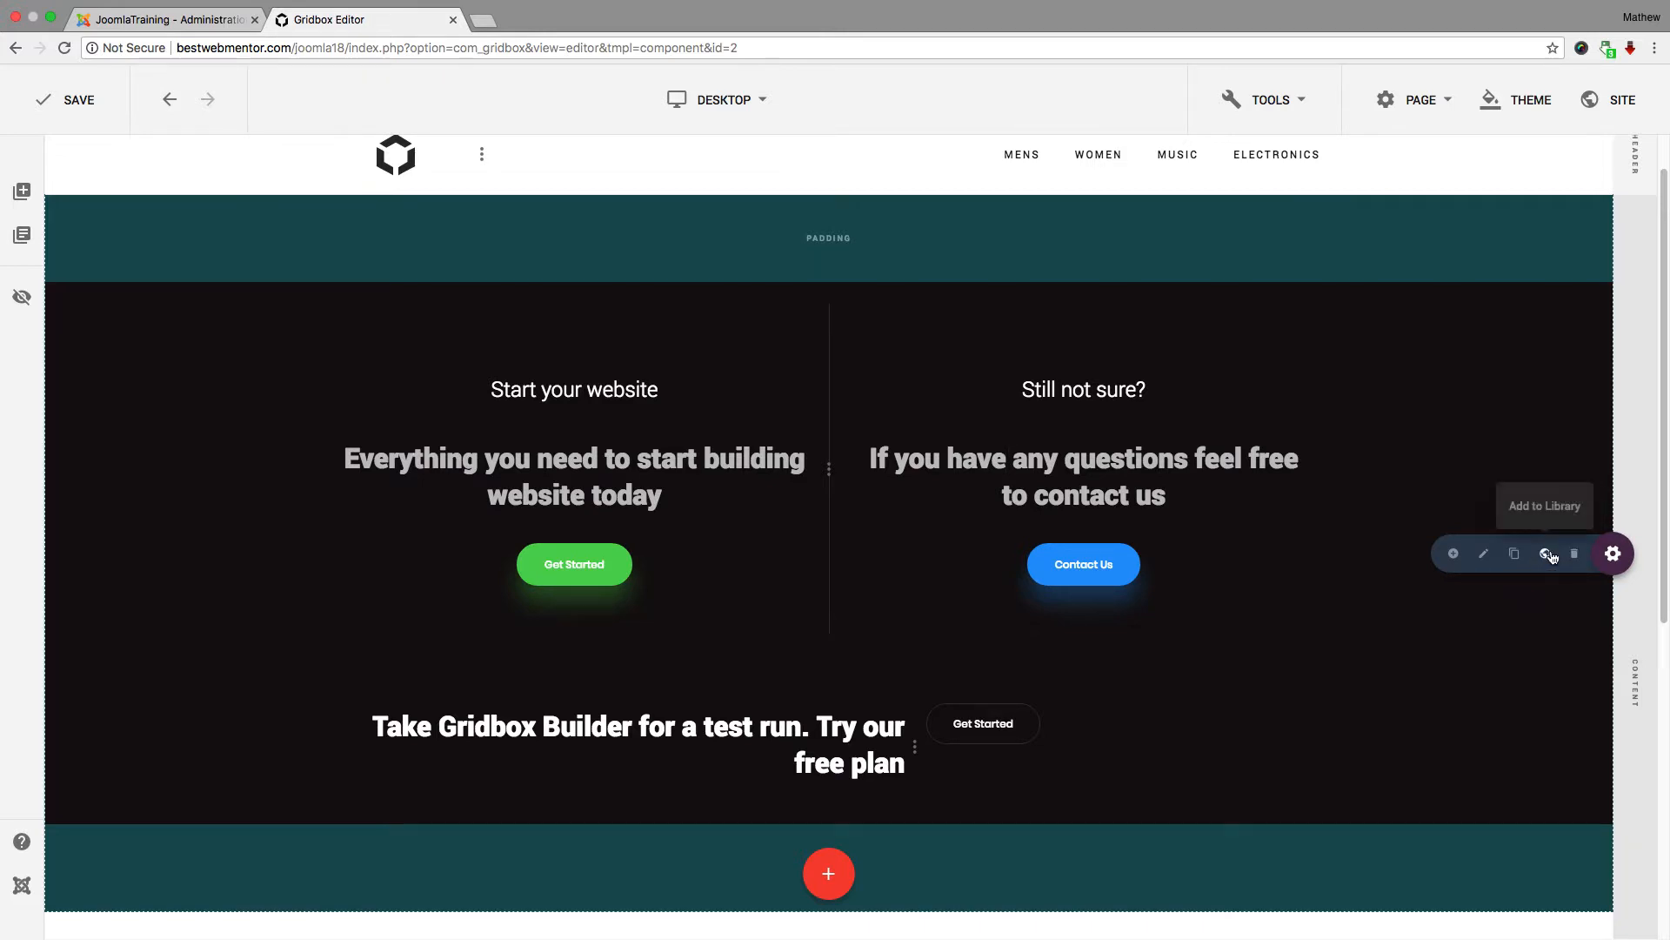
click(1574, 555)
click(921, 519)
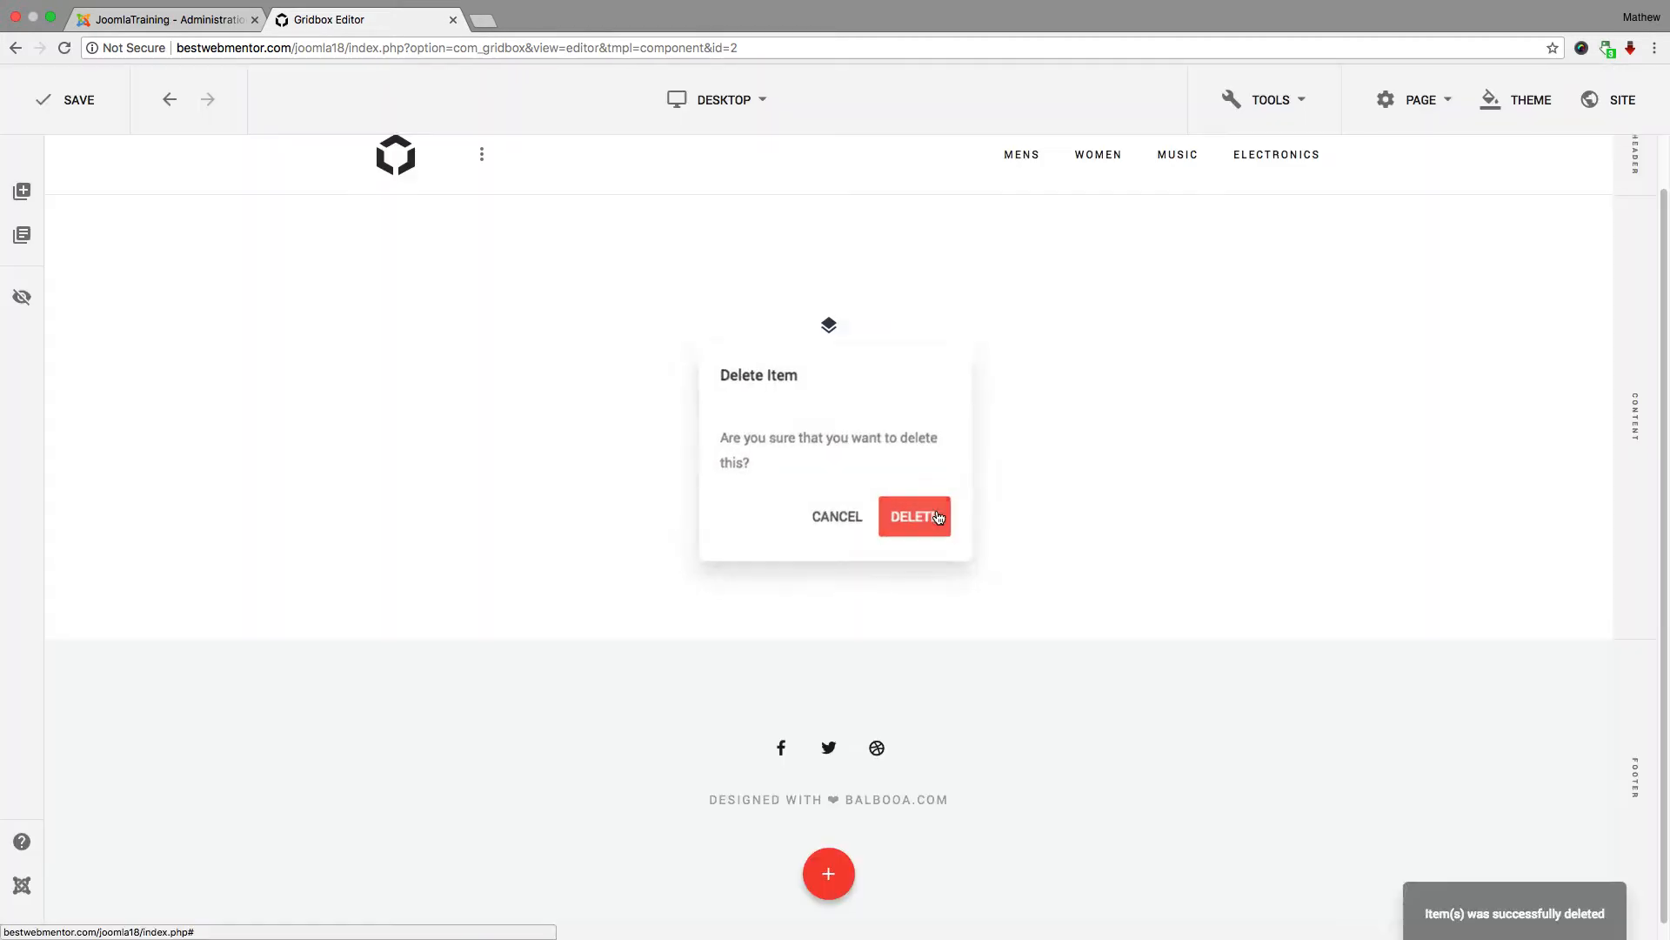
Insert the light Calls To Action block with the page layouts heading and green "Download now" button into the content area.
click(33, 196)
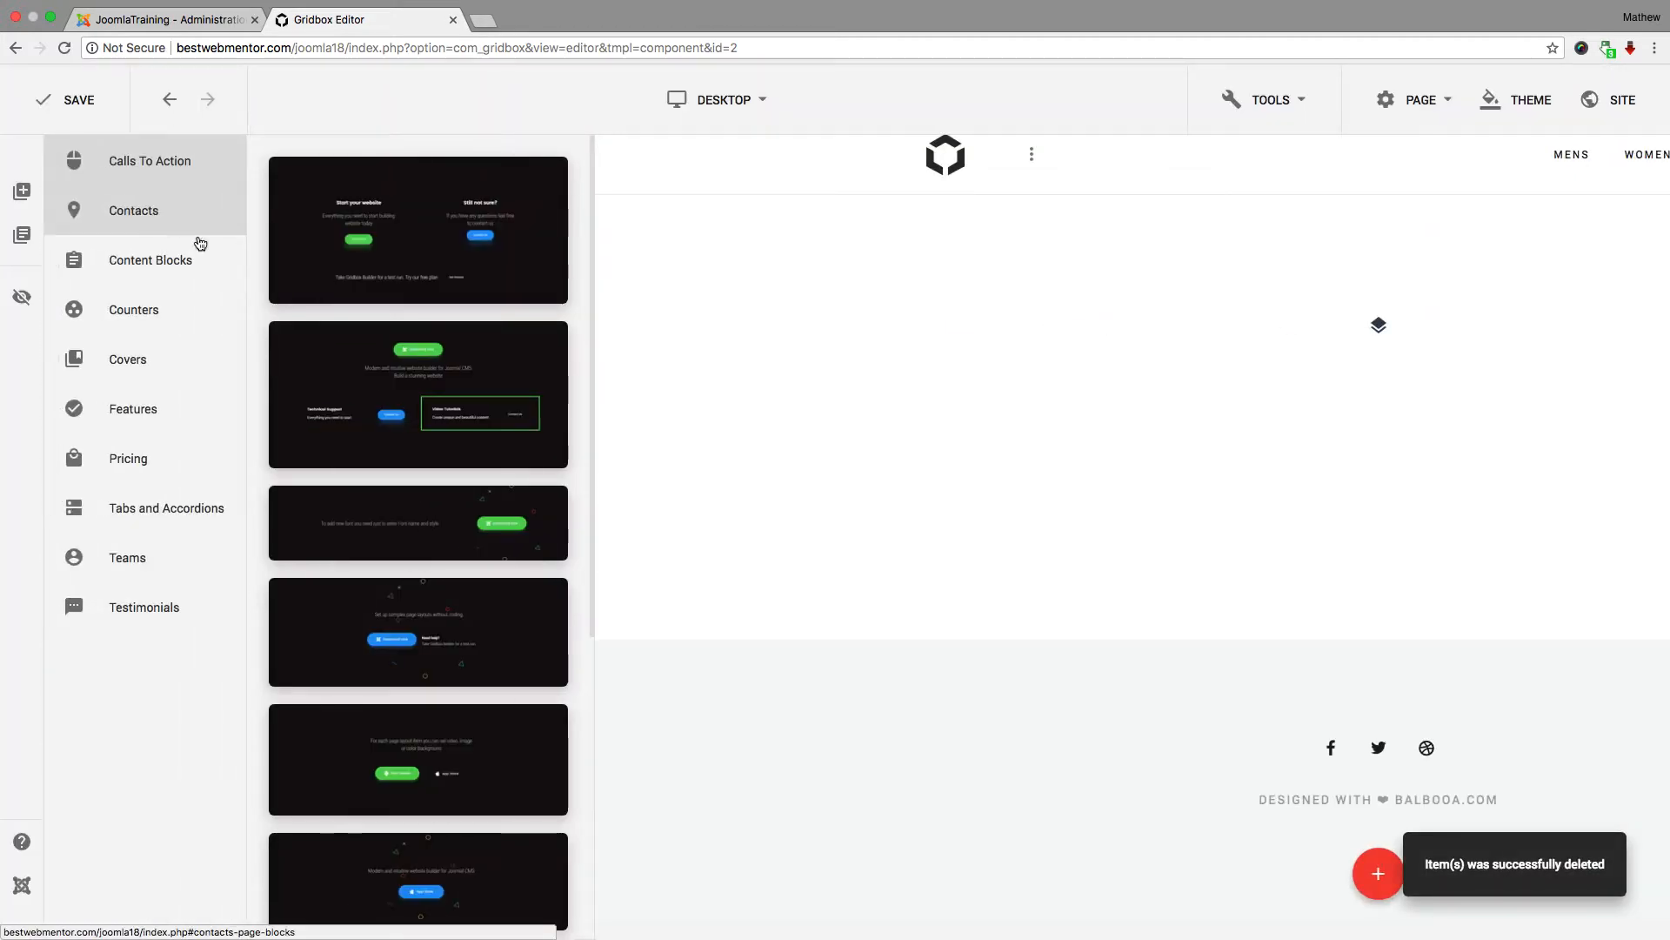
scroll(400, 369, down, 5)
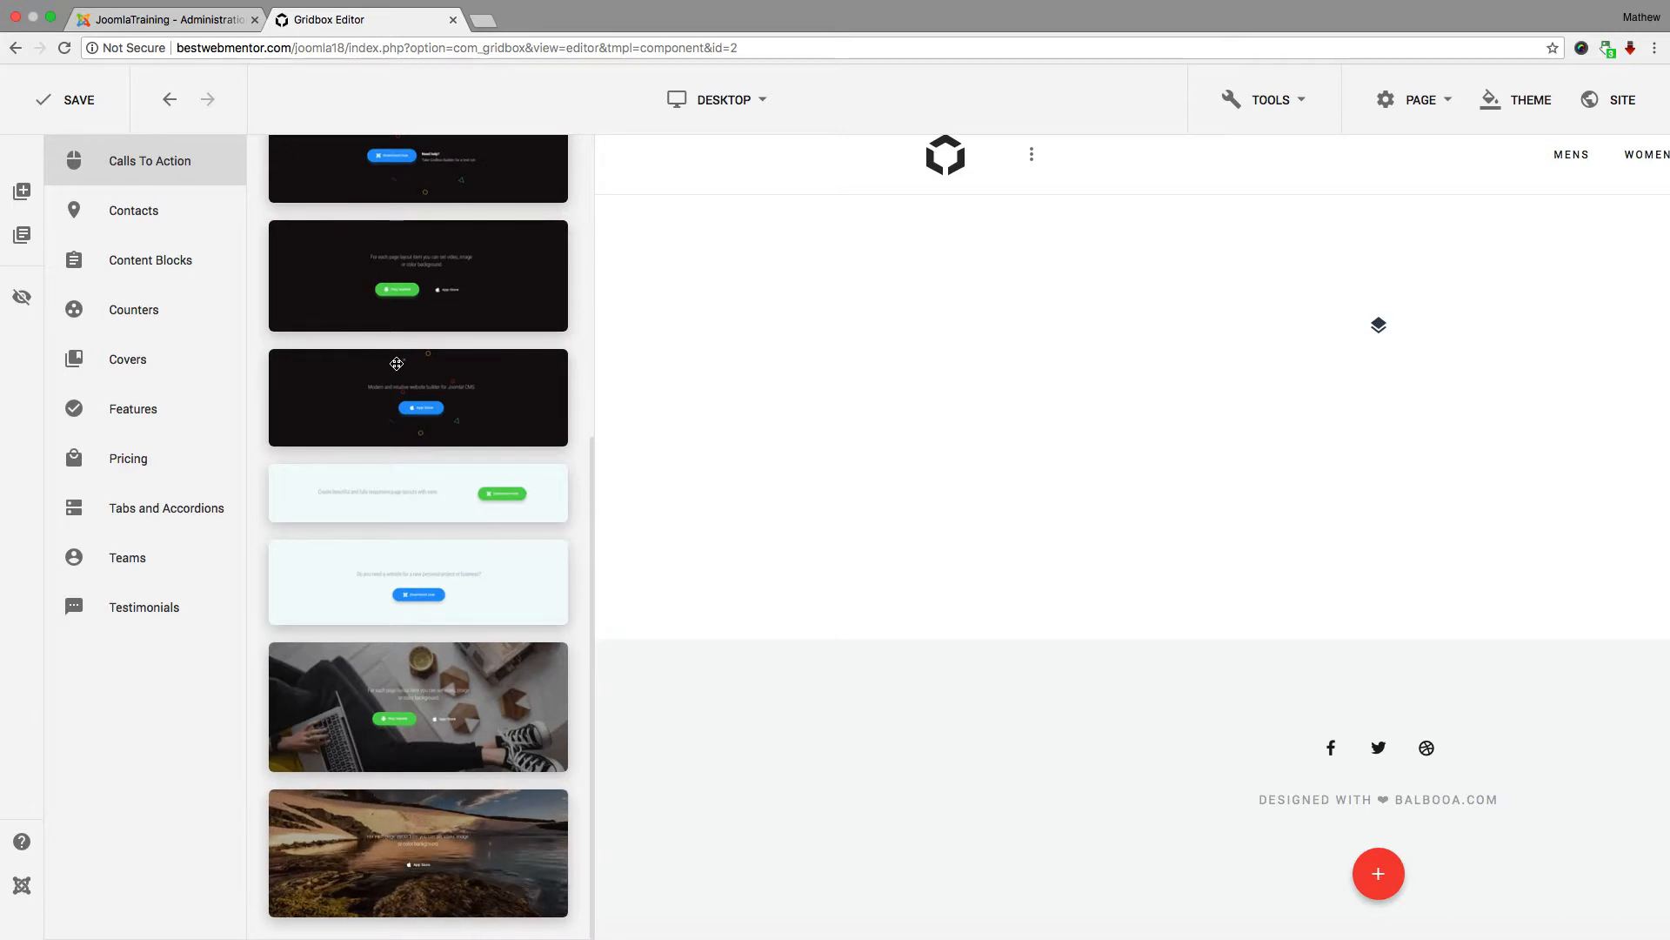
drag(429, 497, 980, 451)
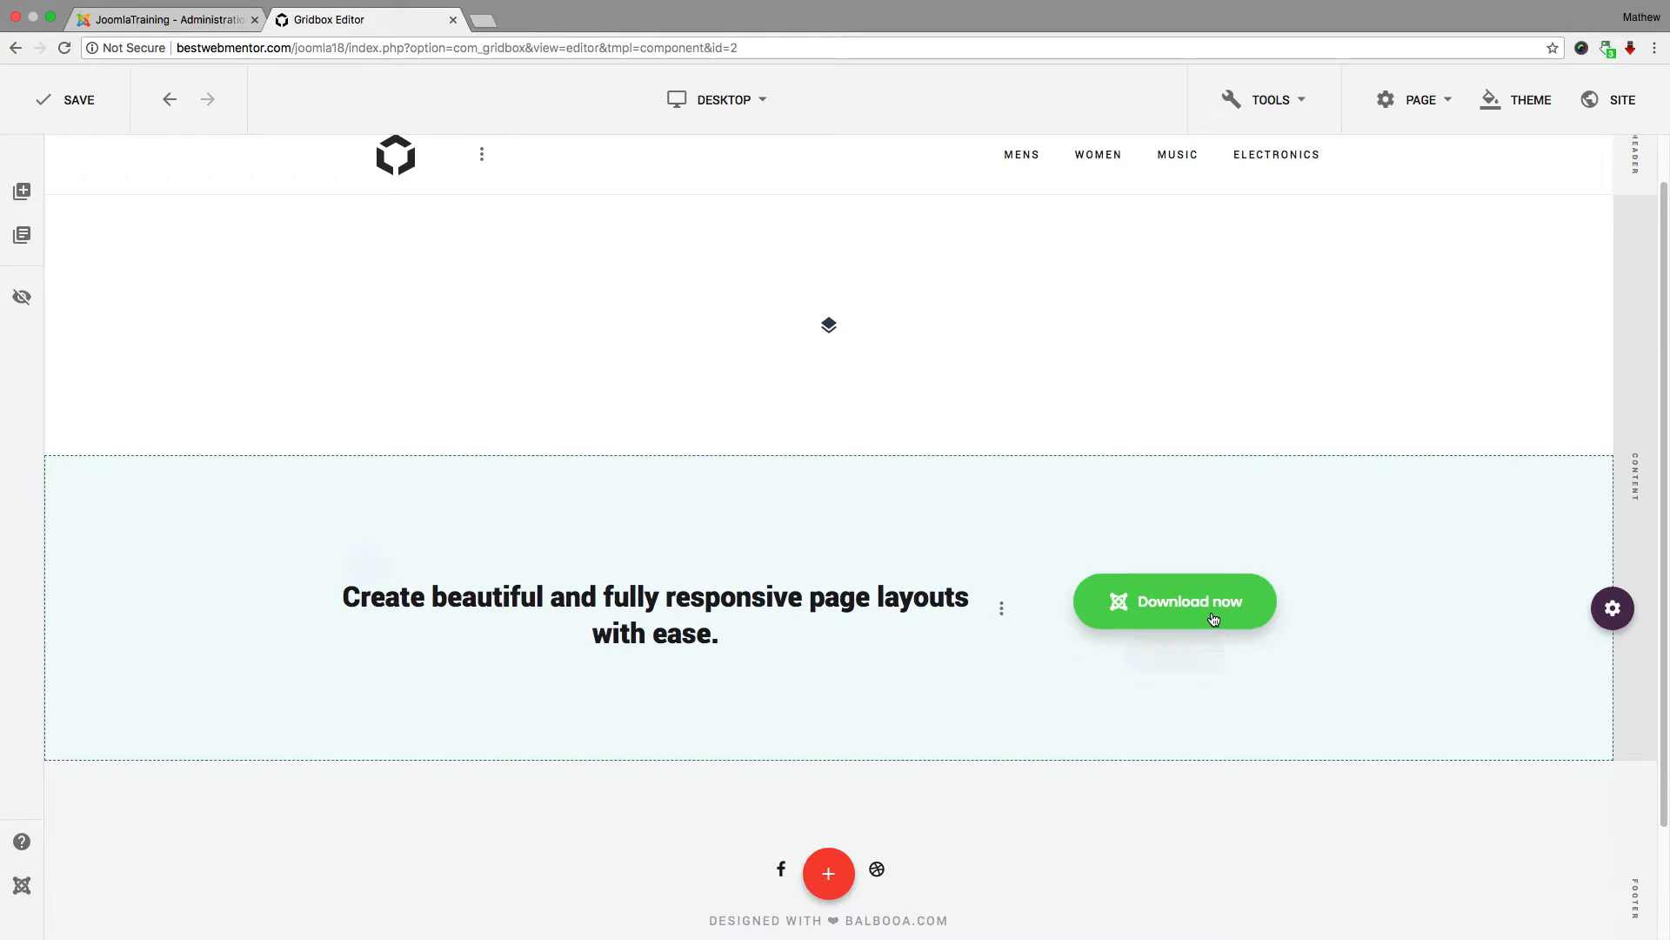
Delete the light call-to-action section containing the "Download now" button.
mouse_move(1620, 615)
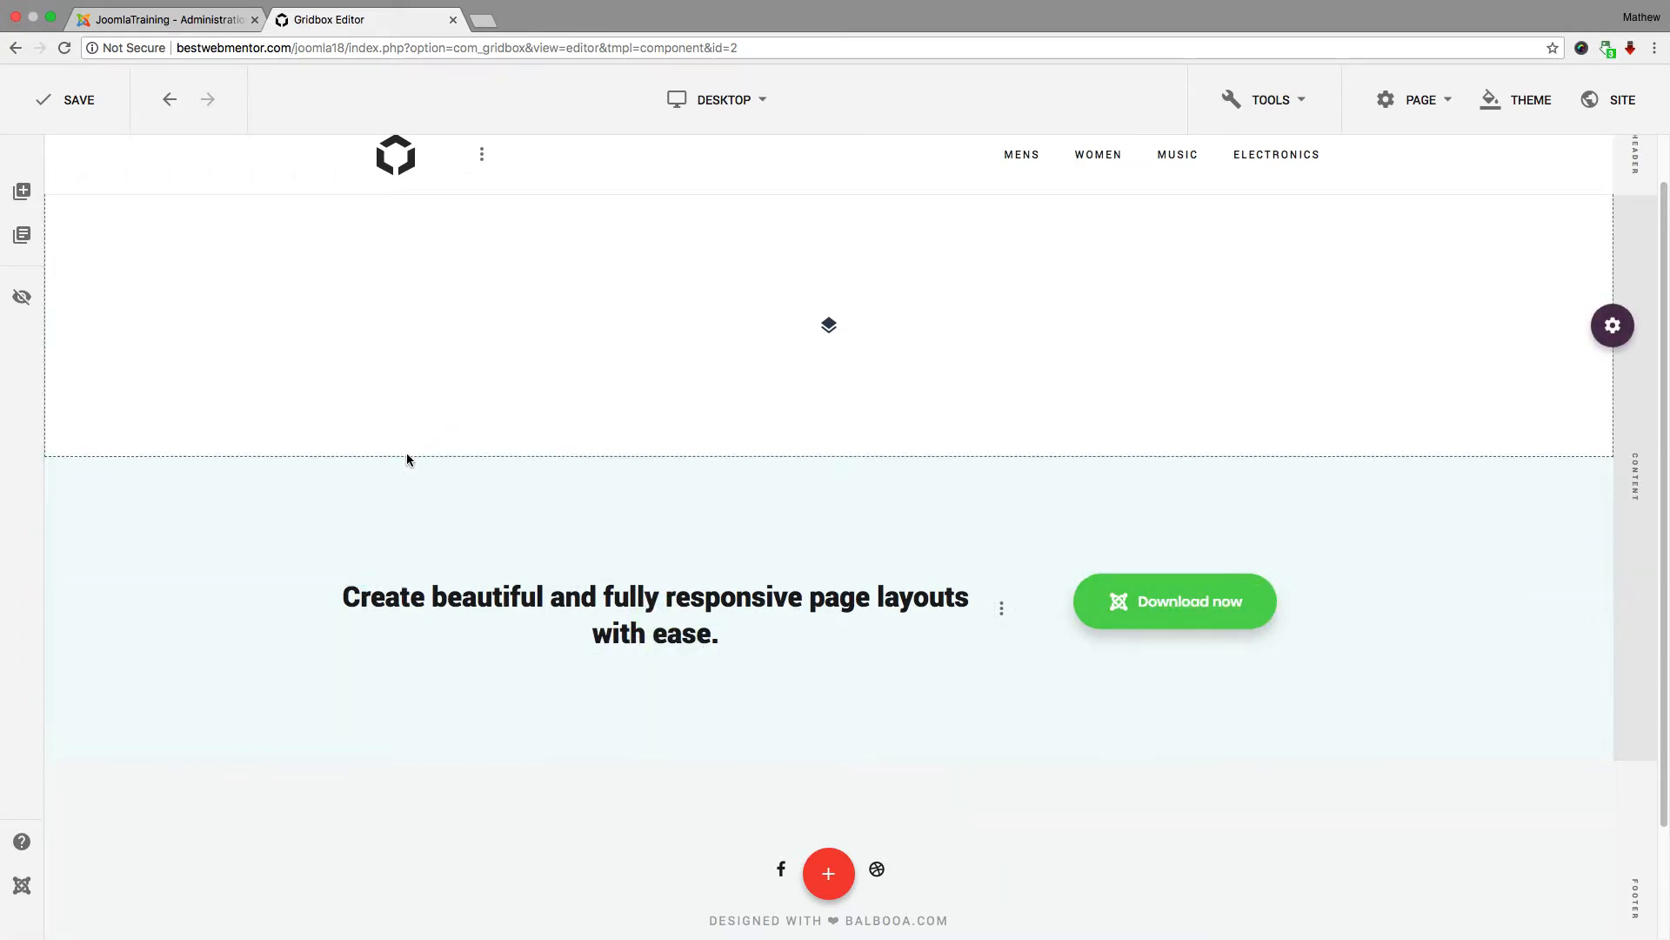
scroll(722, 491, up, 1)
scroll(809, 548, down, 3)
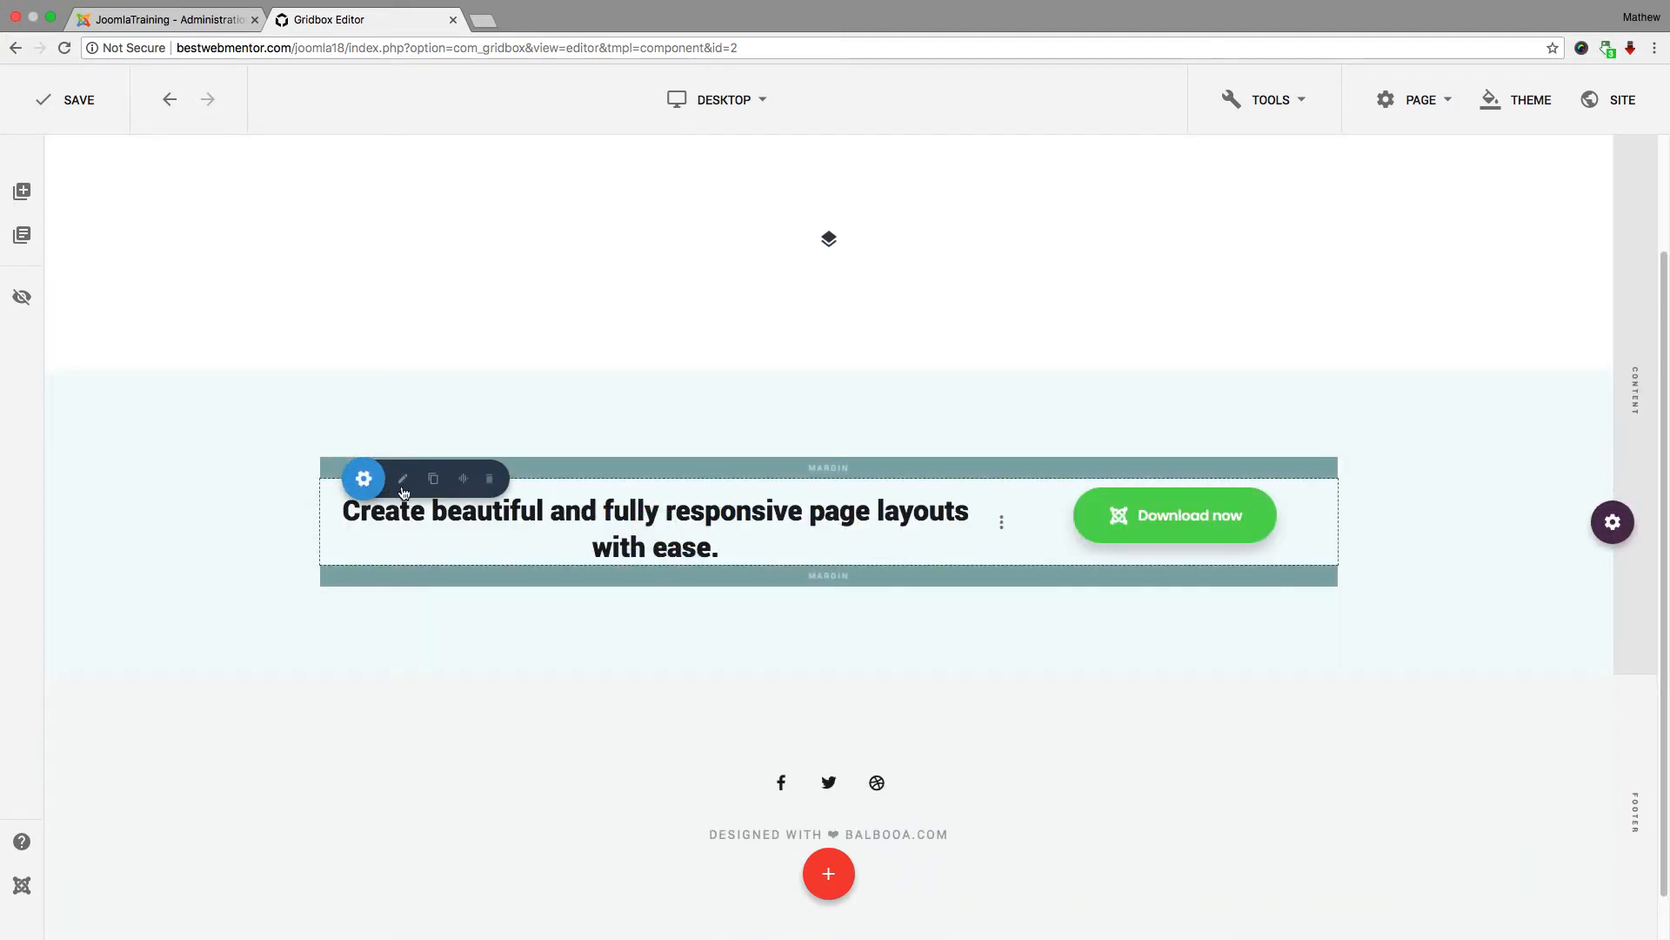
click(1579, 522)
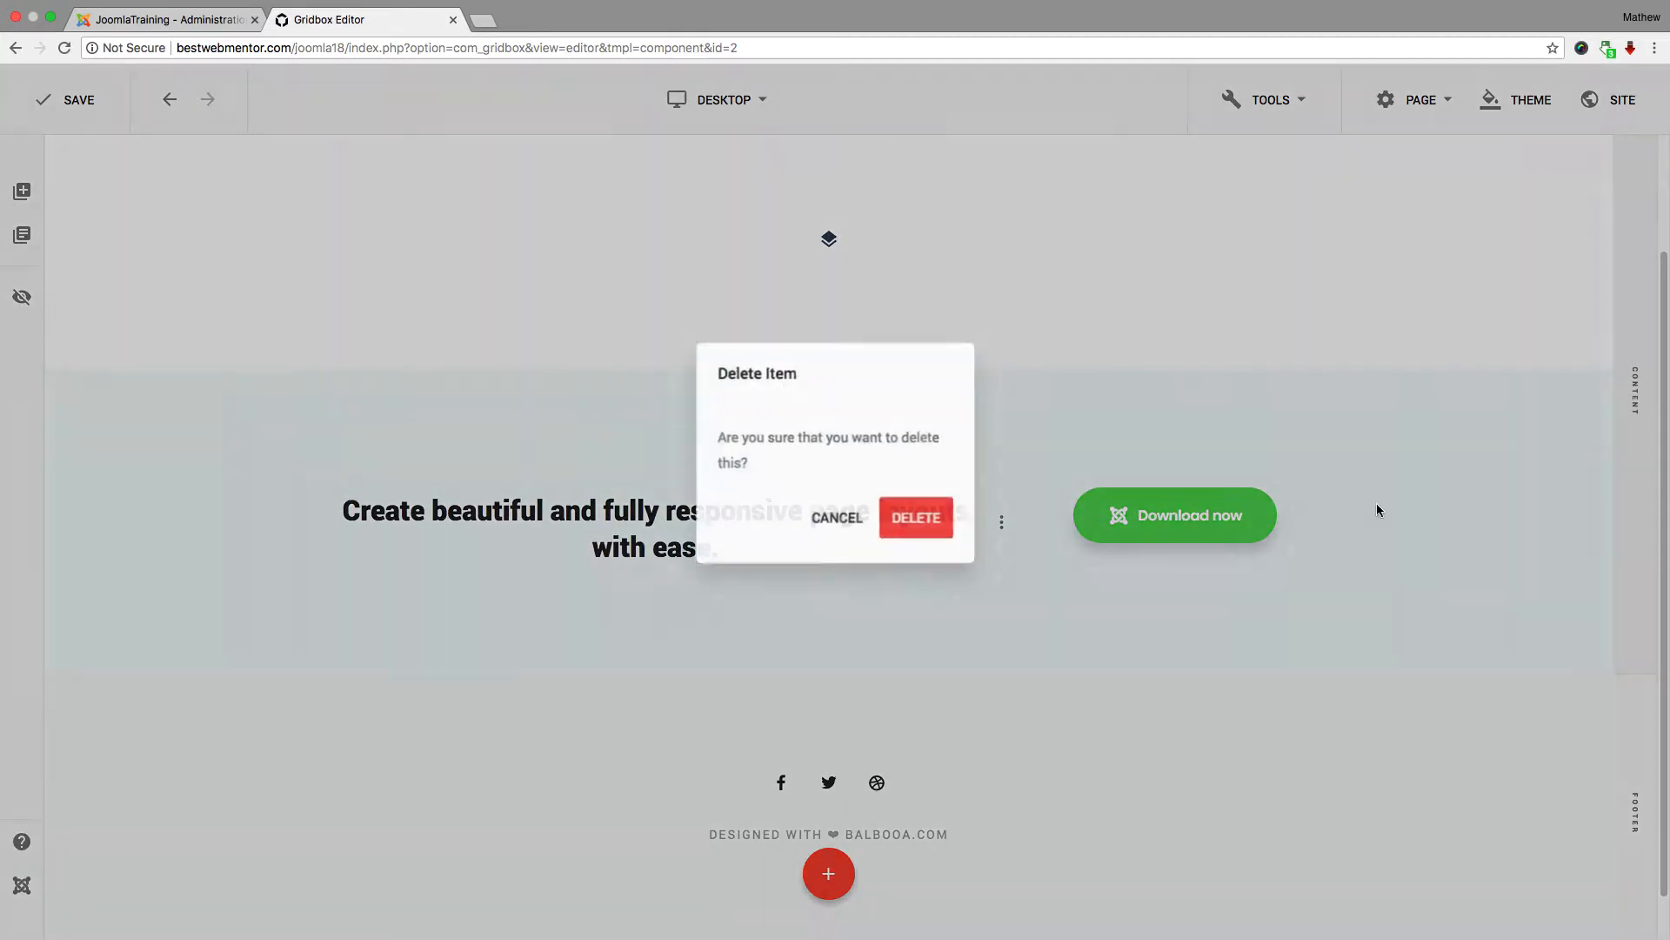
click(920, 516)
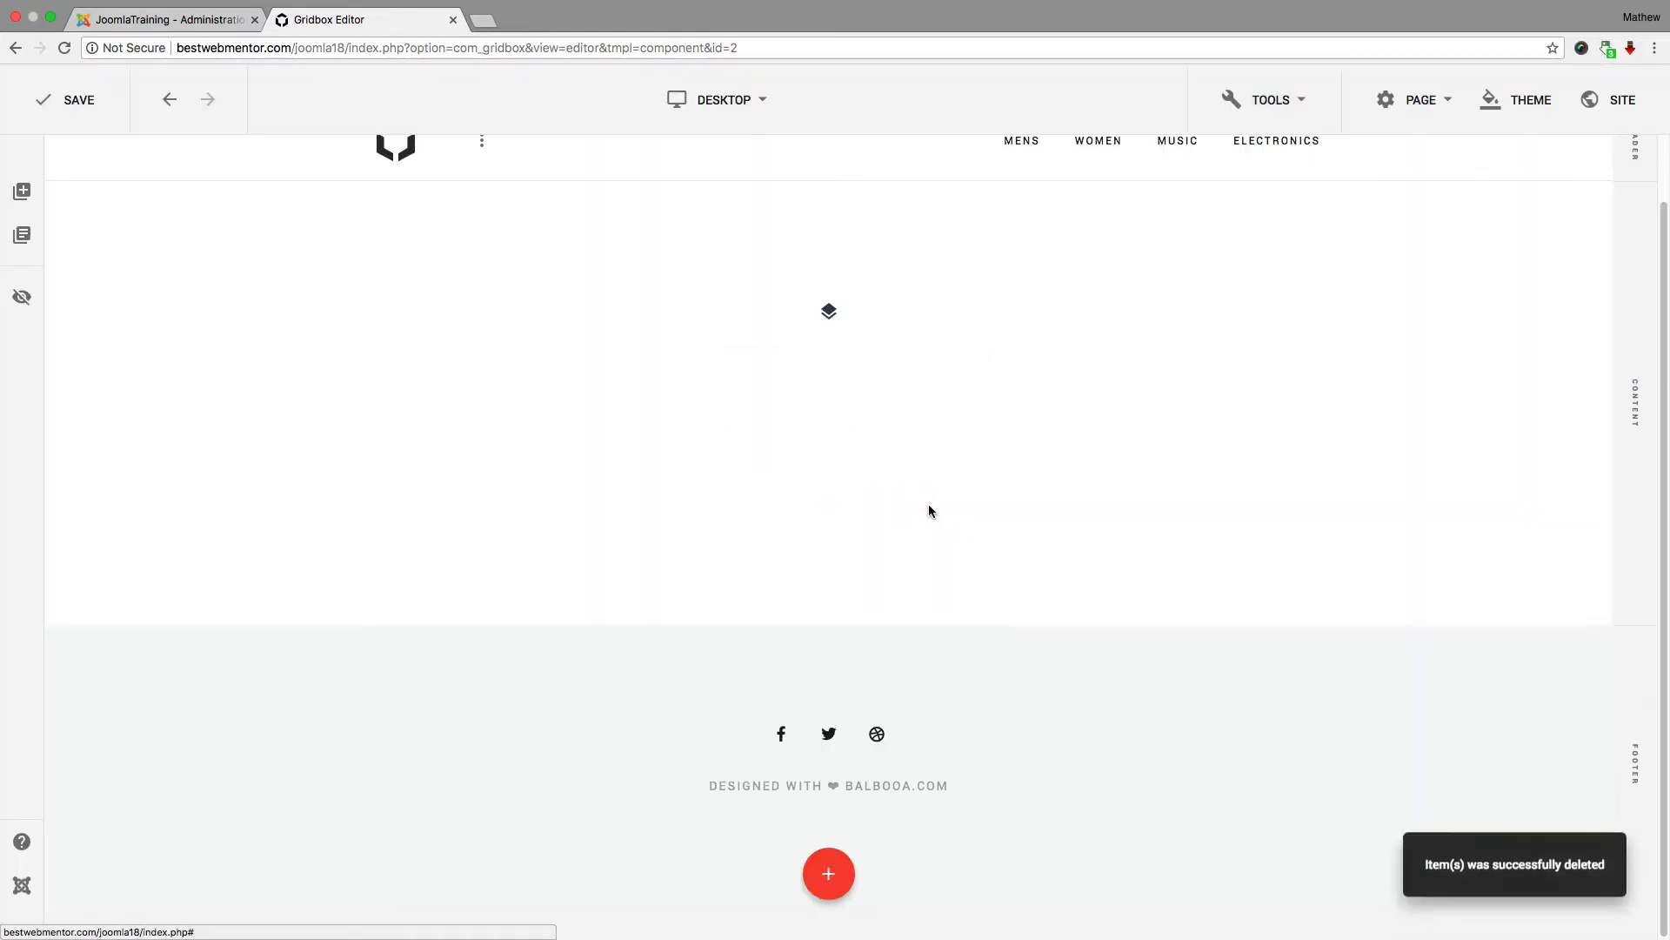
Insert the Calls To Action block with the laptop photo background and Play Market and App Store buttons into the content area.
click(21, 191)
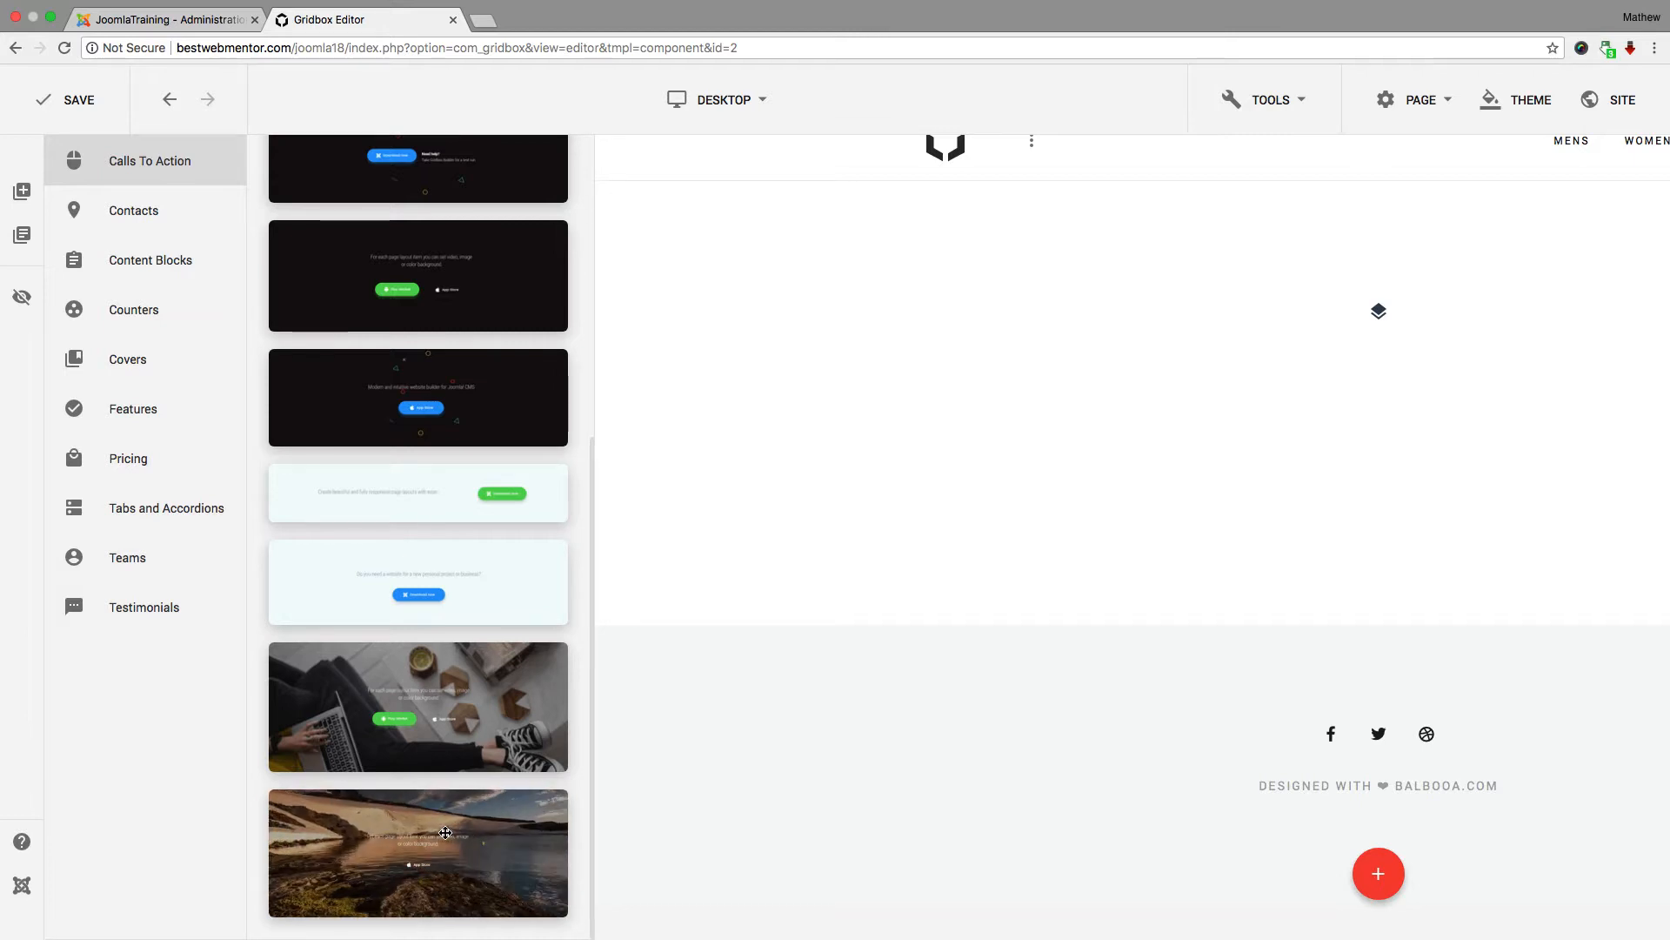
drag(414, 554, 1025, 583)
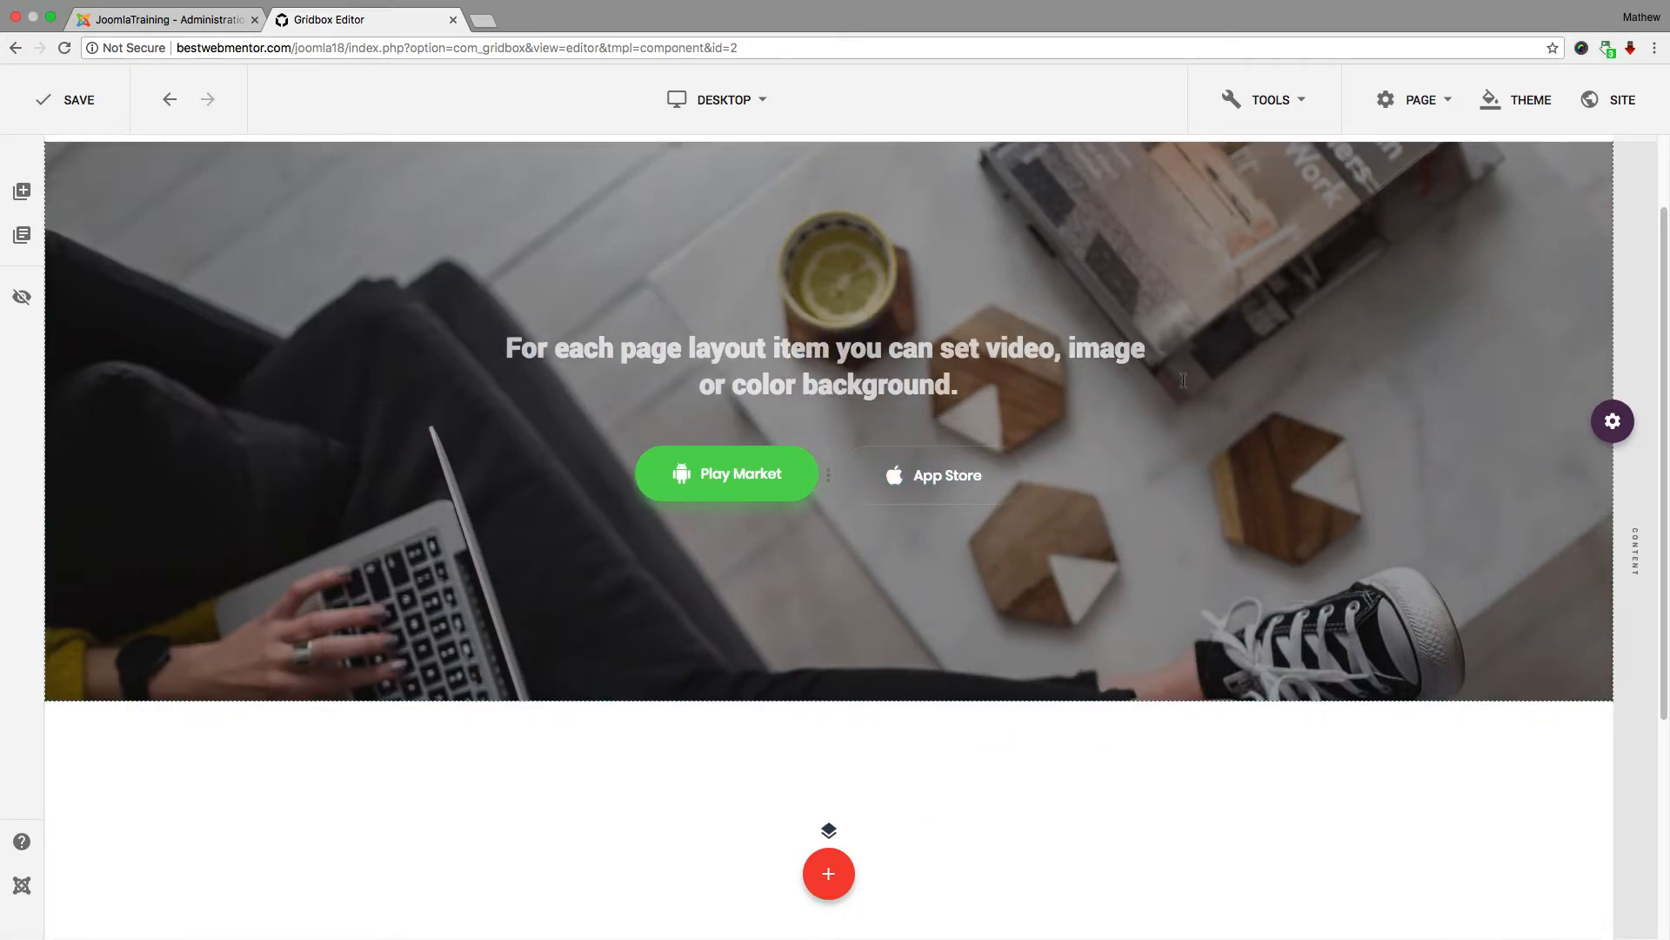
Set the background type of the laptop photo section to Color.
mouse_move(1611, 421)
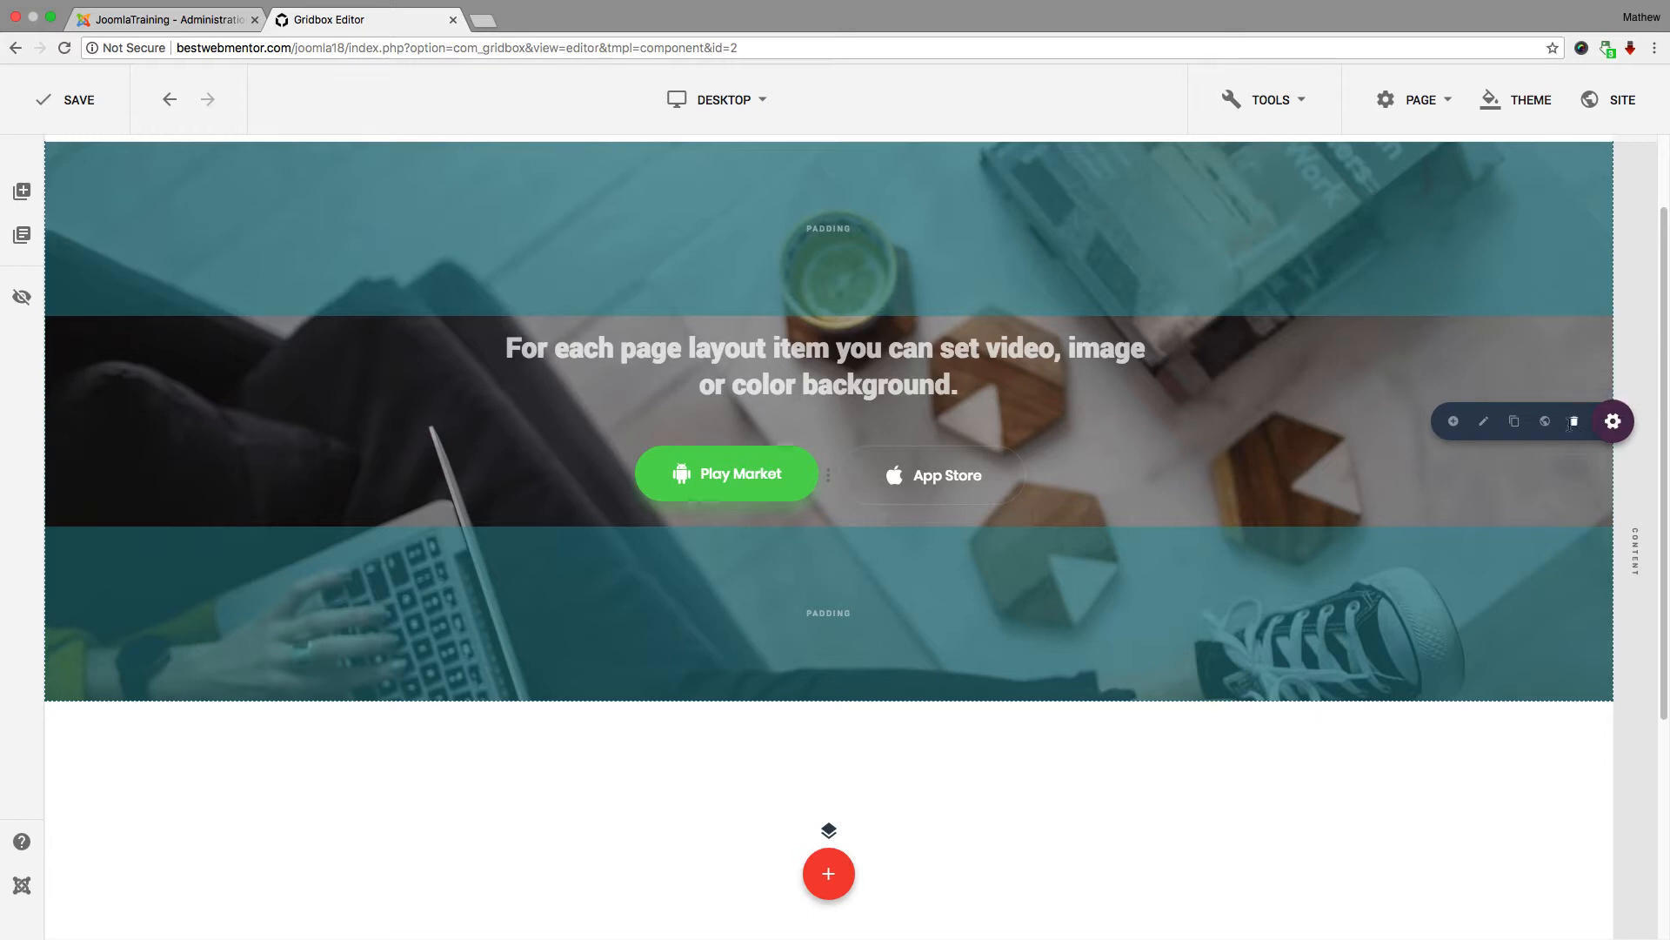
click(1487, 424)
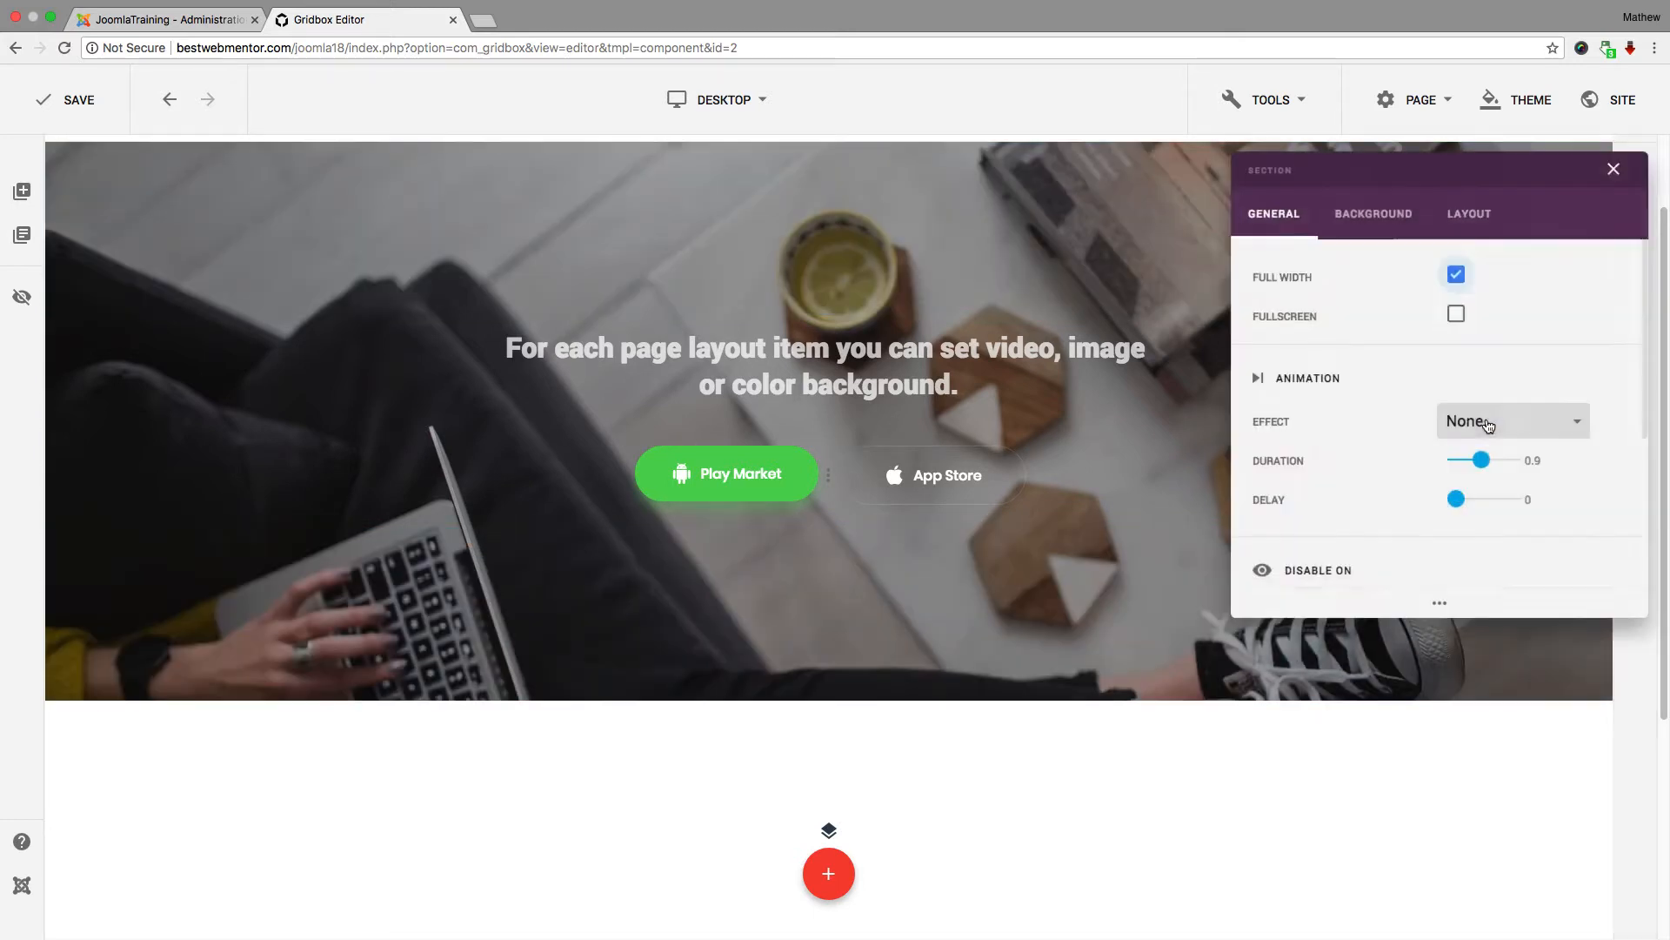
click(1382, 217)
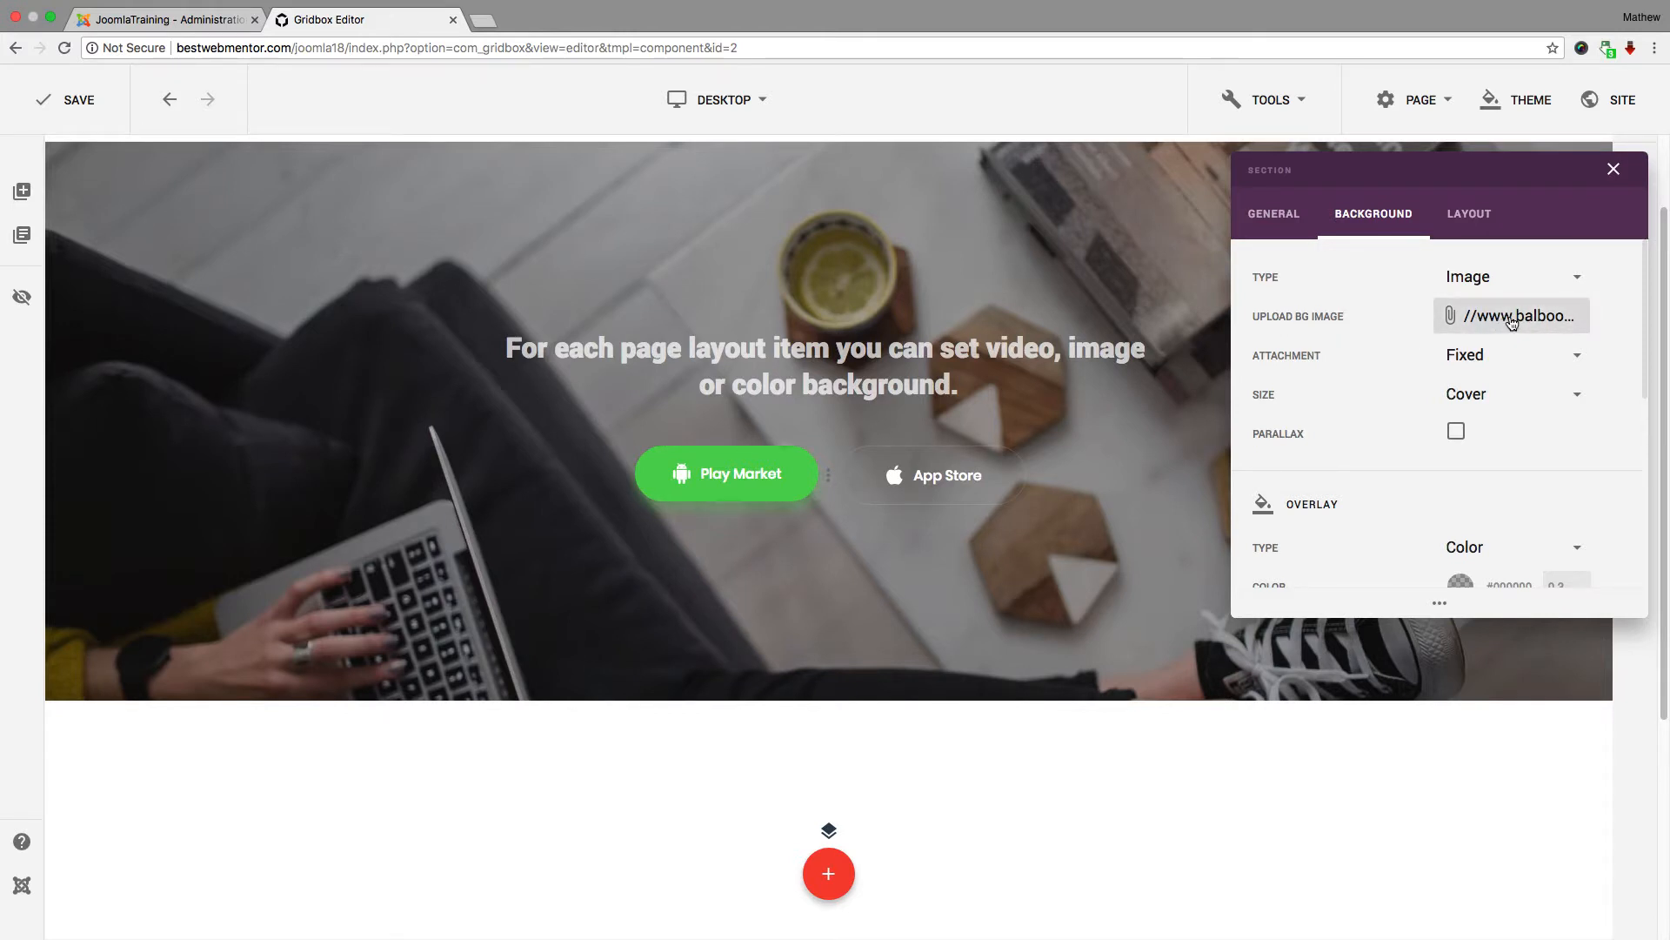
click(1490, 279)
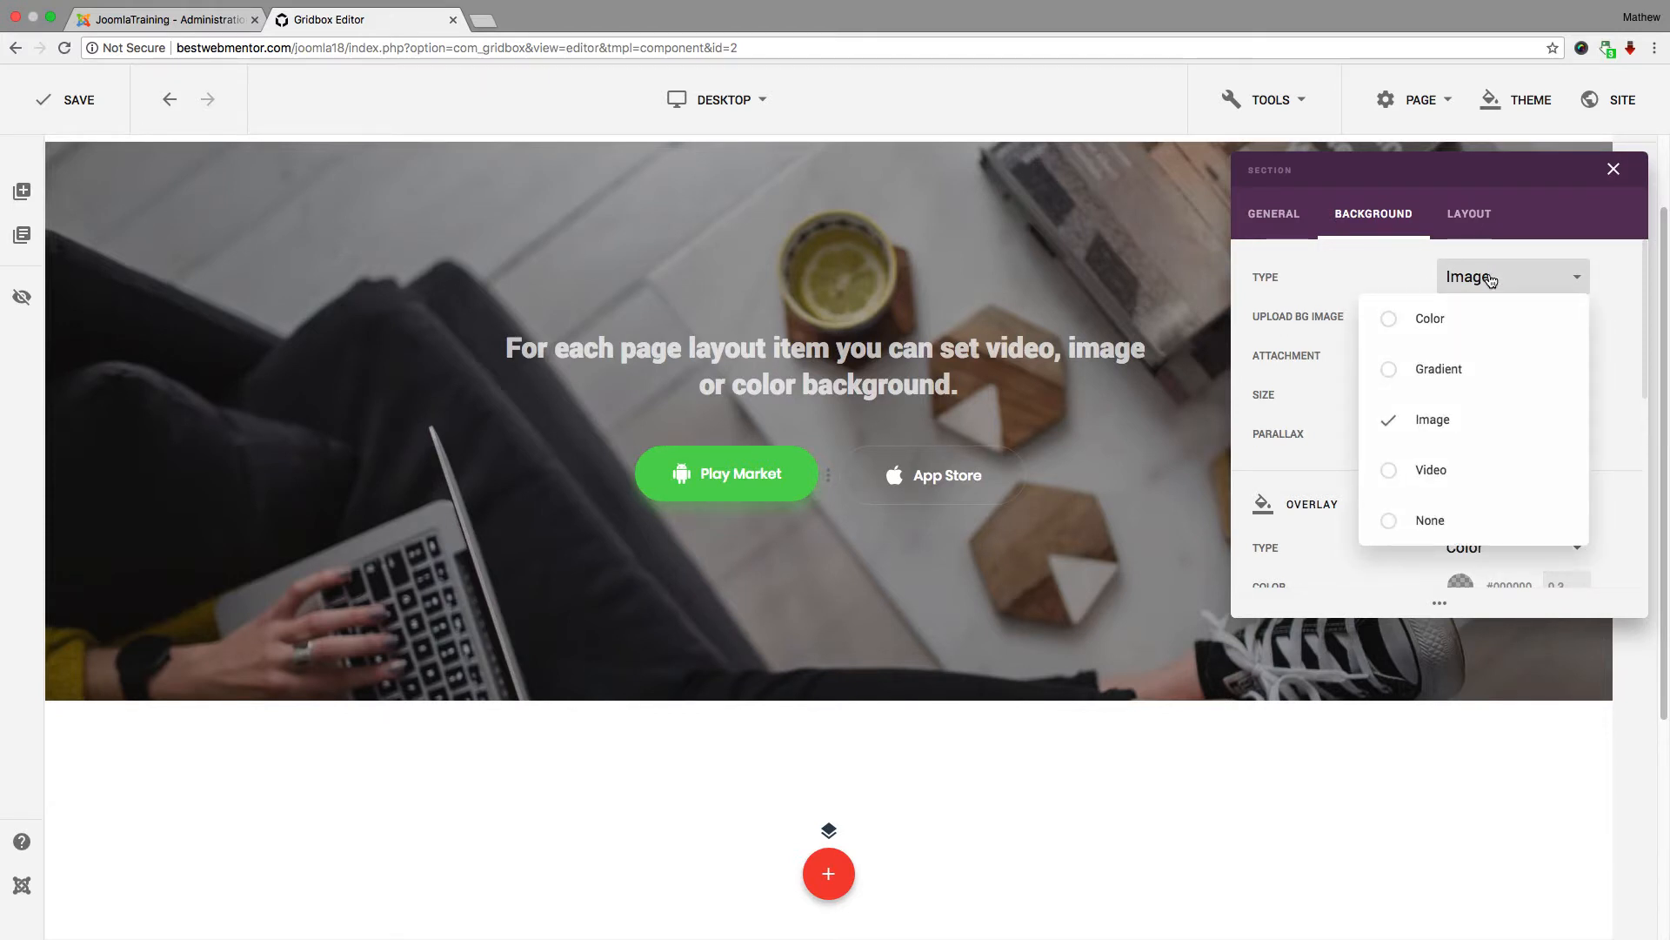
click(1390, 317)
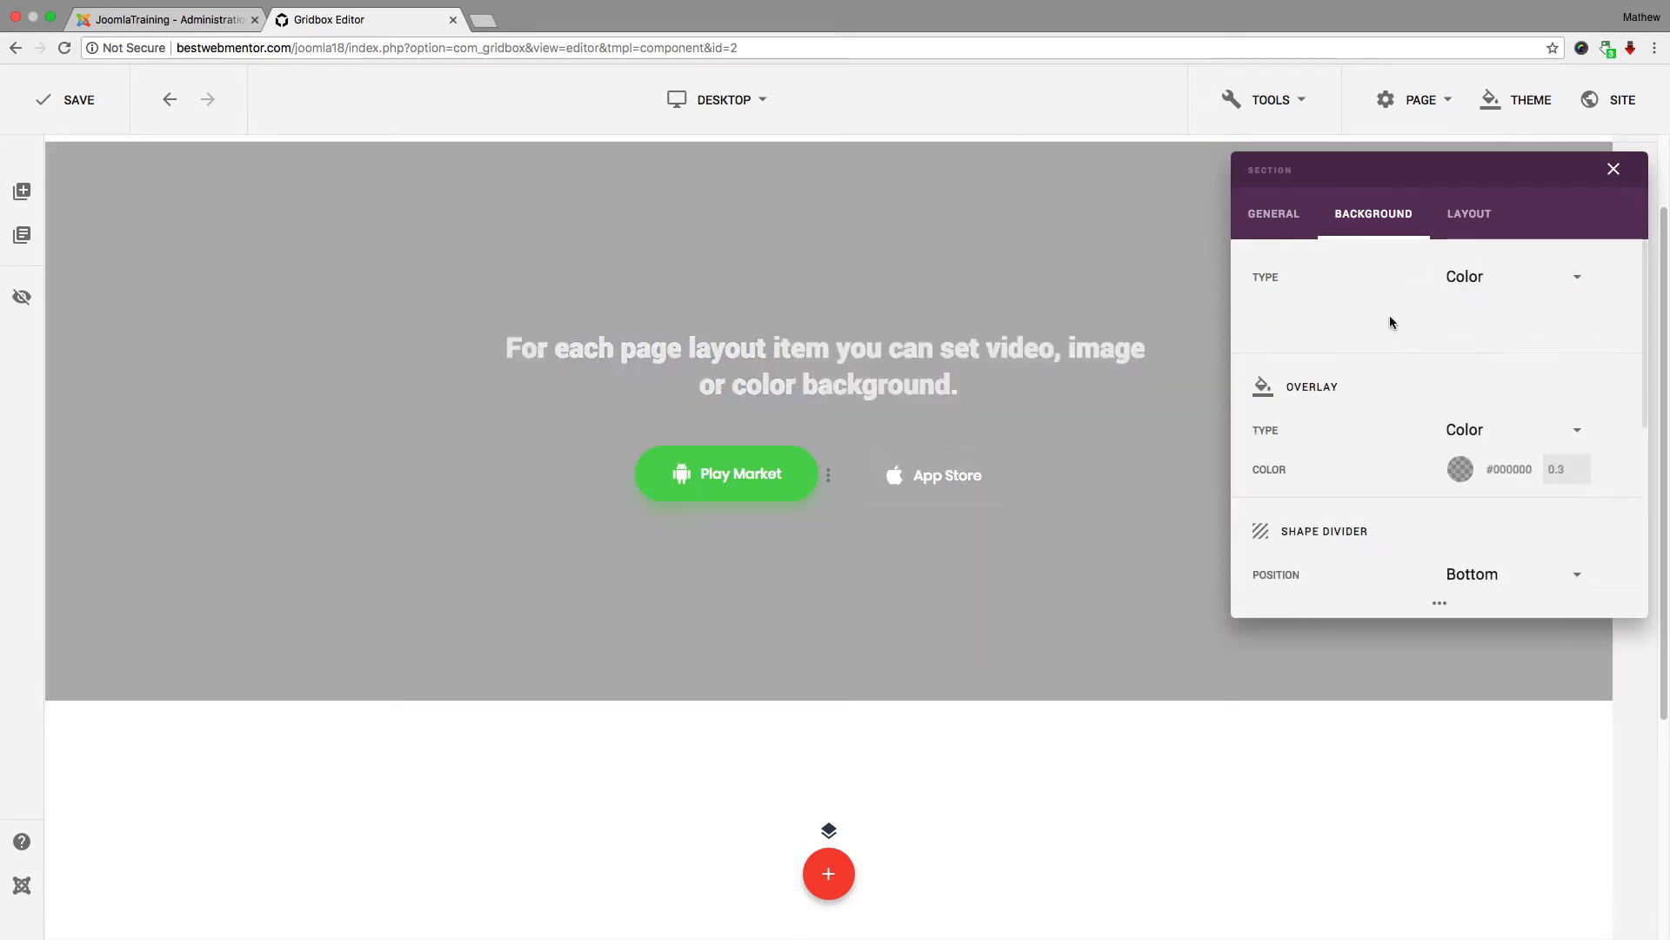
Try a Gradient background on the section, and replace it with a YouTube video background using video ID 3mlu6q2OM8E.
click(1501, 285)
click(1390, 364)
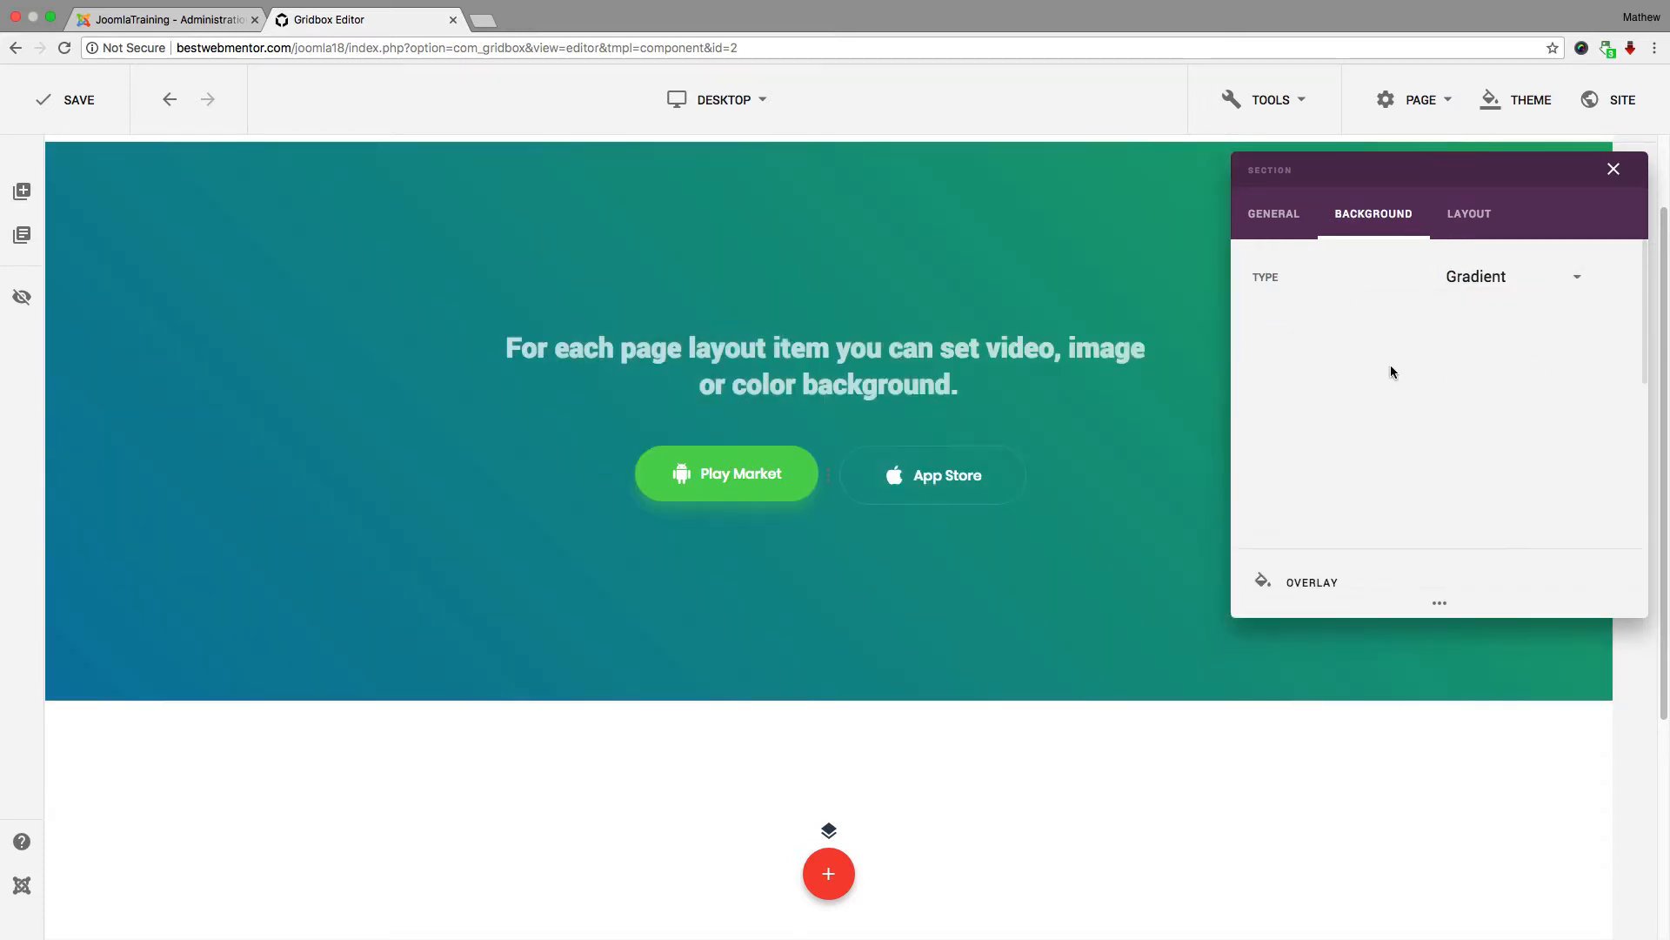
click(1486, 278)
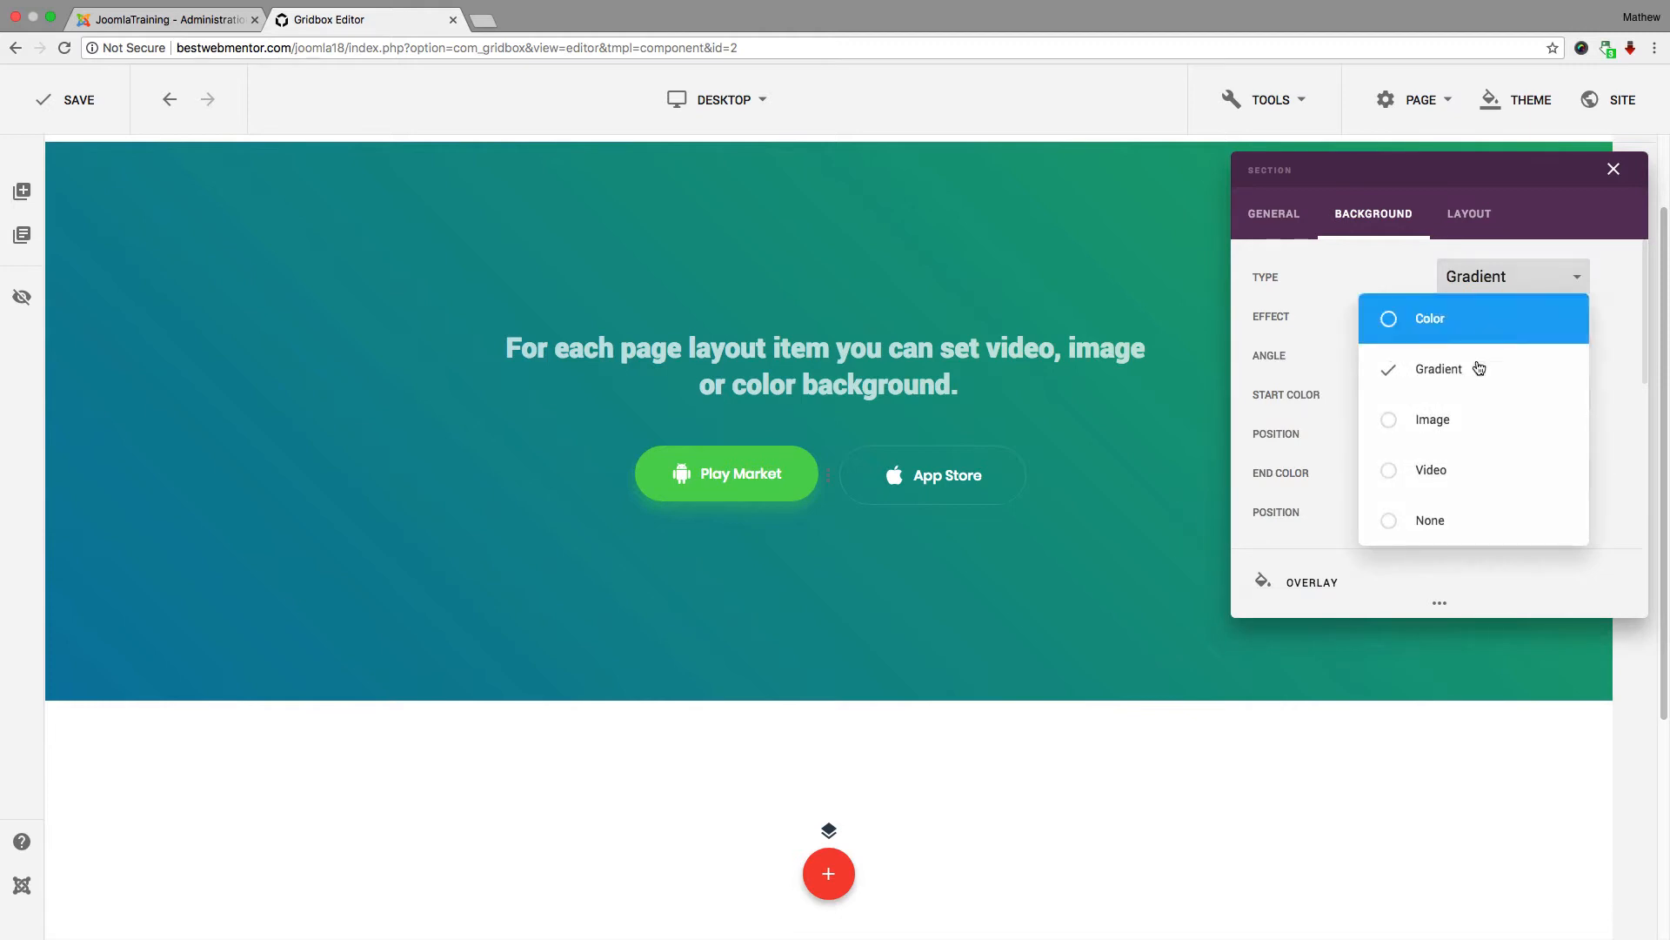
click(1440, 474)
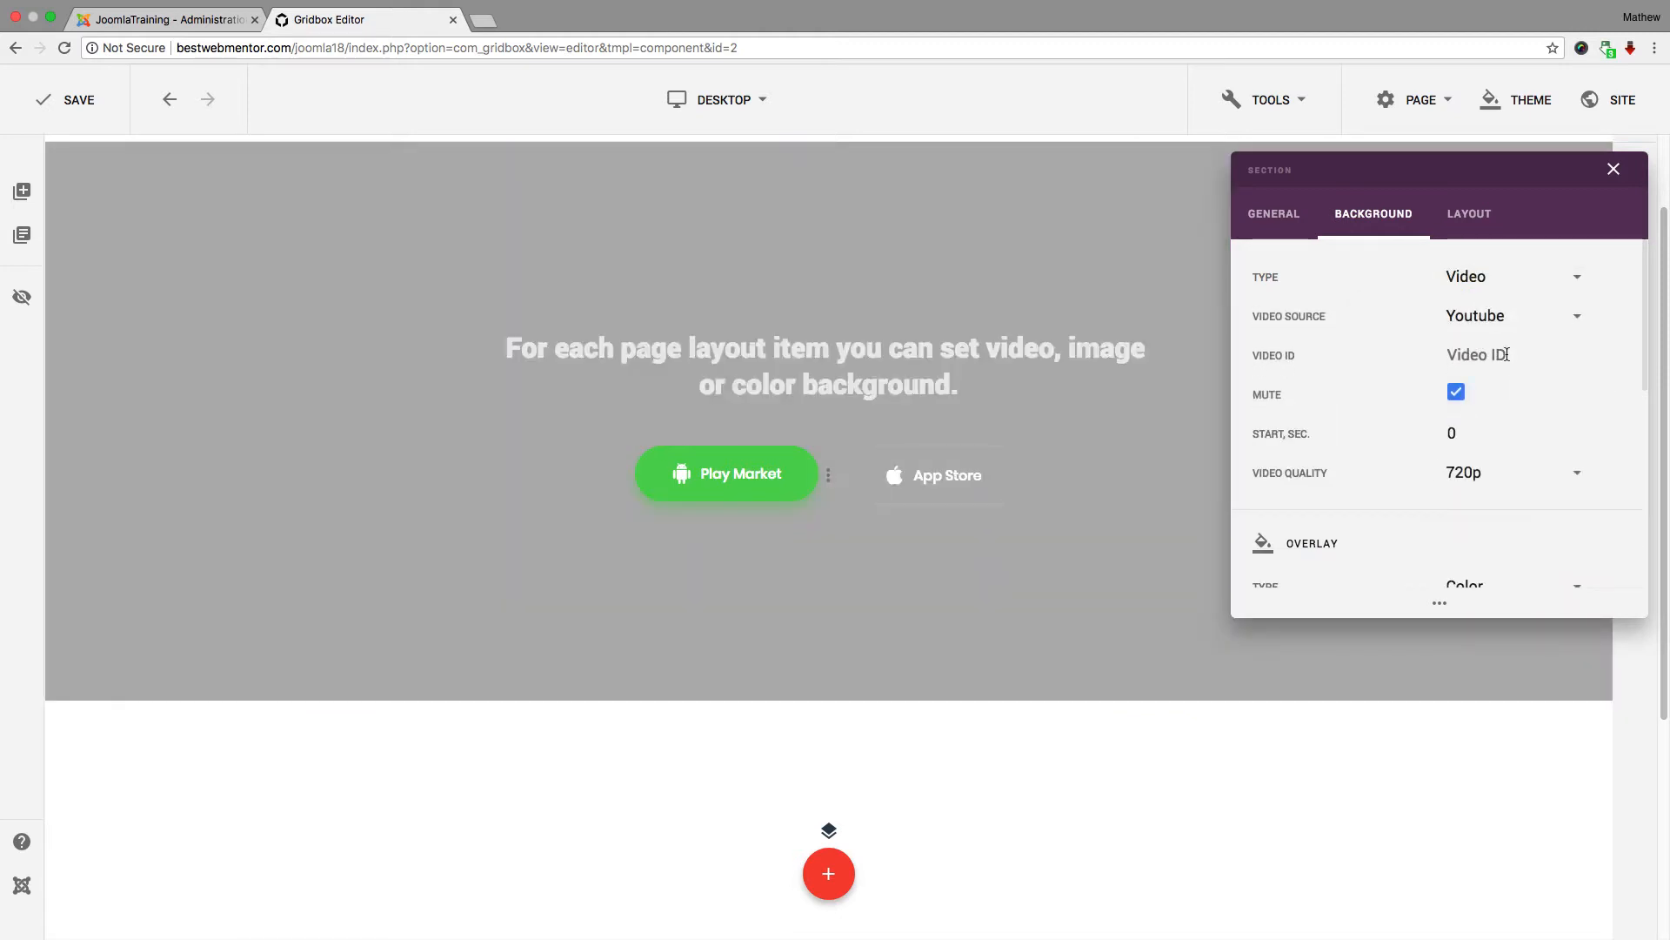
click(1506, 354)
text(3mlu6q2OM8E)
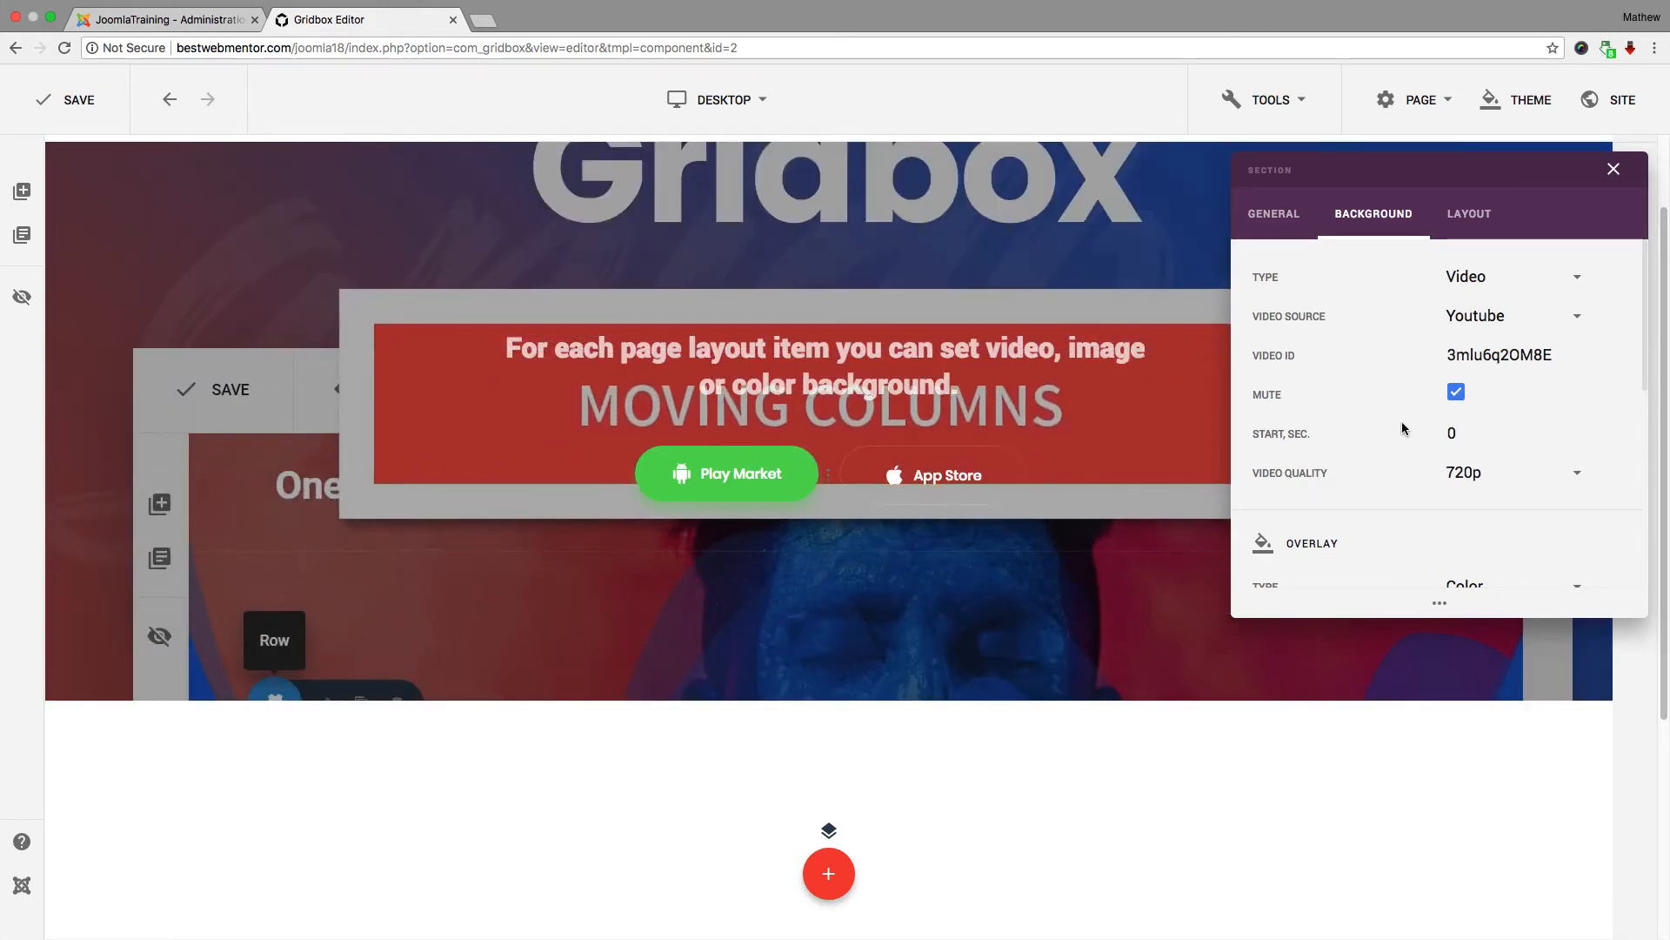
Set the section's background type to None and its overlay color to dark red #590101 with 0.71 opacity.
click(1504, 276)
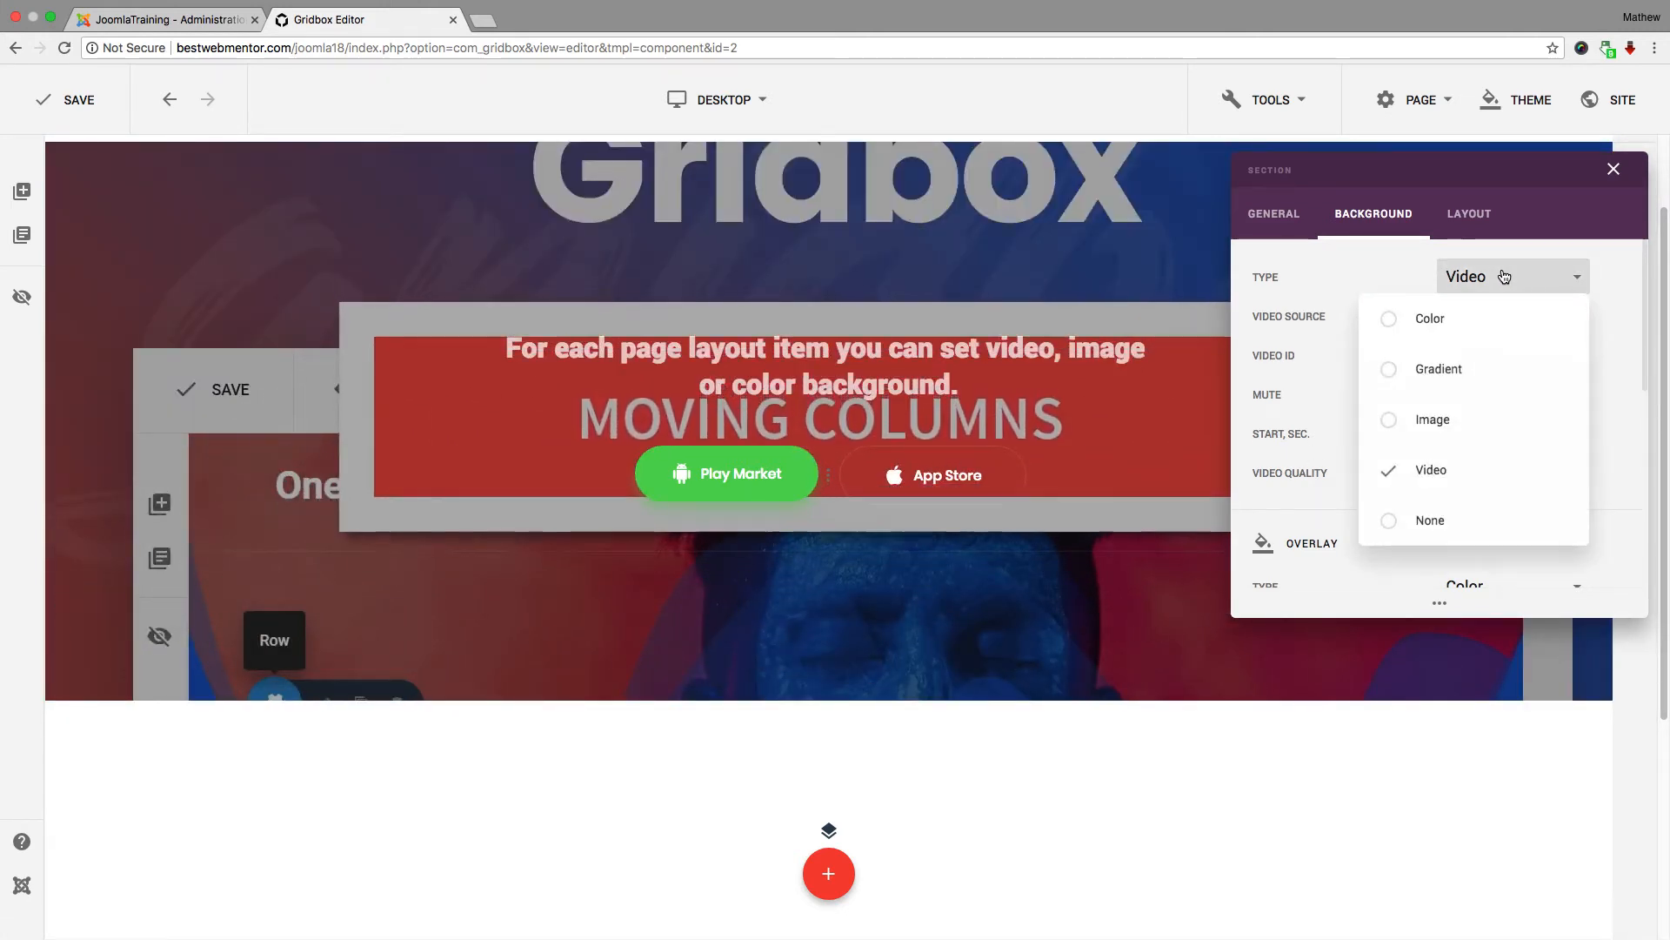
click(1392, 520)
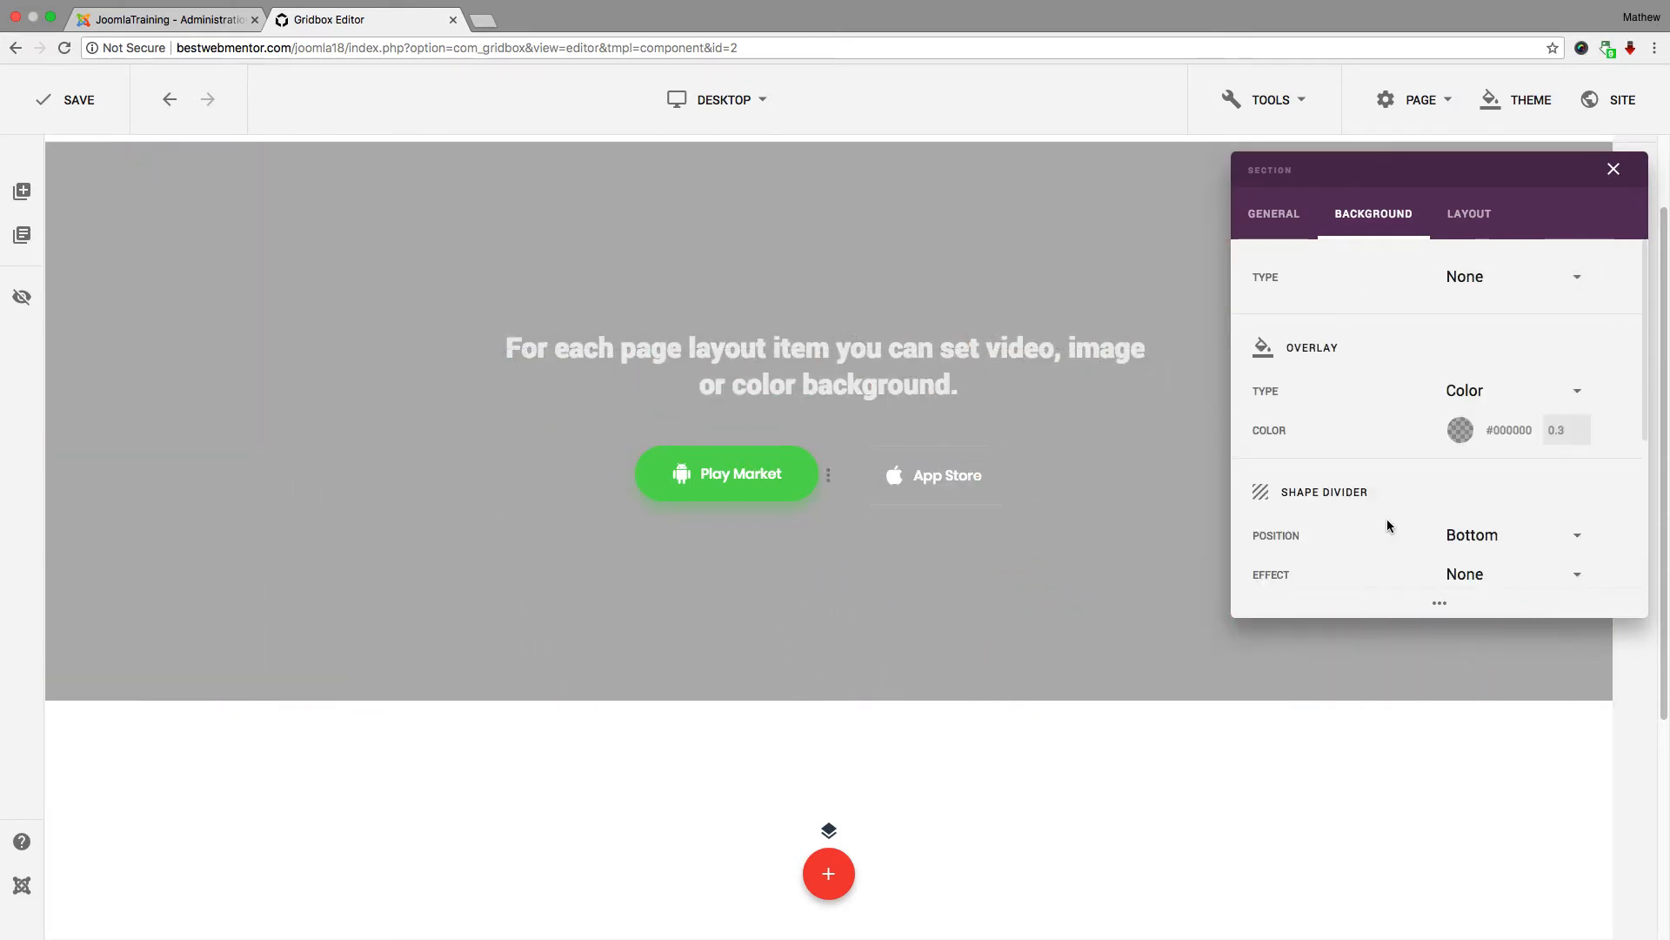
click(1461, 431)
click(1374, 360)
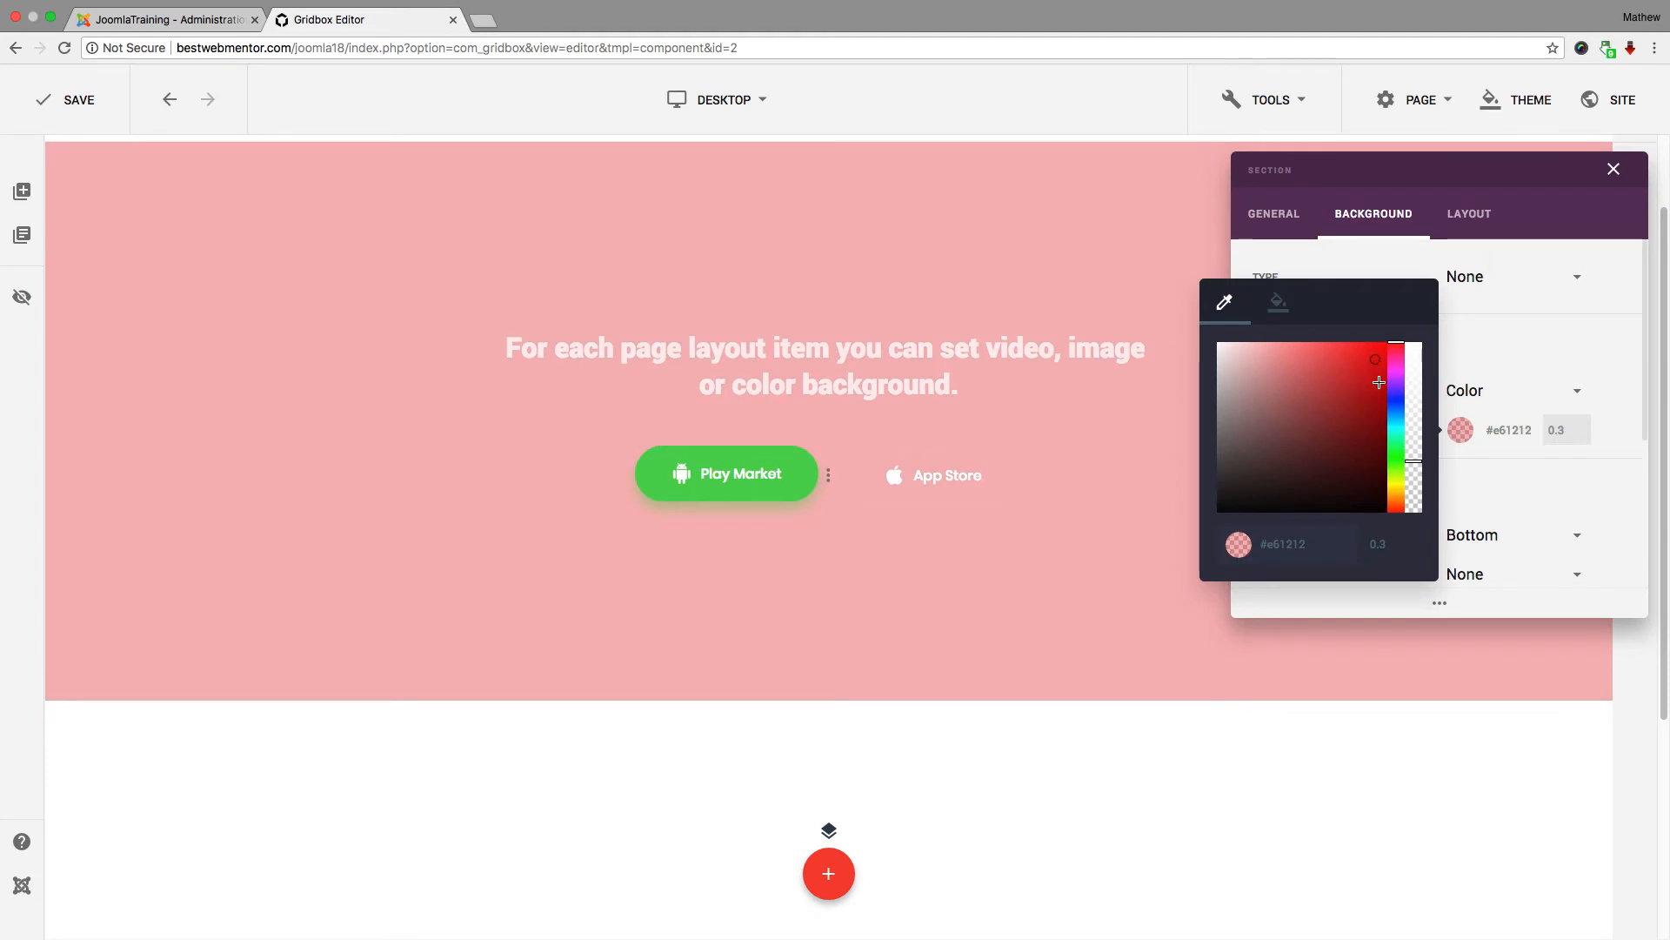
click(1414, 458)
mouse_move(1411, 418)
mouse_down()
mouse_move(1414, 393)
mouse_move(1375, 429)
mouse_move(1264, 429)
mouse_move(1350, 470)
mouse_move(1381, 355)
mouse_move(1385, 452)
mouse_up()
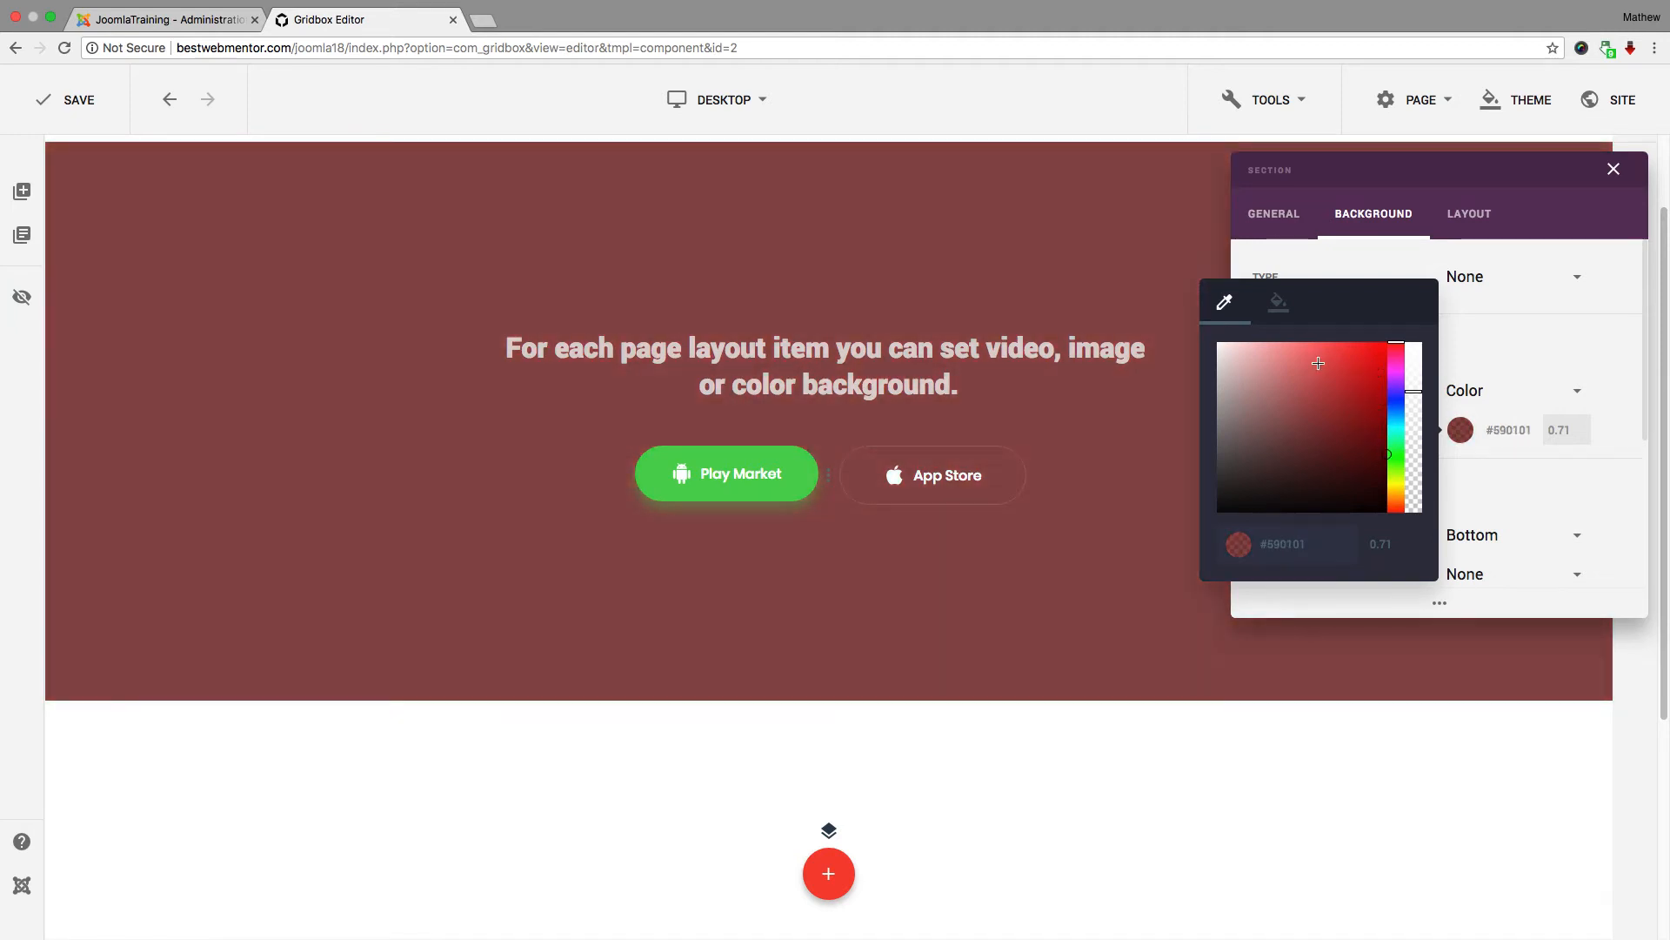
Change the section's overlay color to the blue preset from the Brand colors.
click(1279, 303)
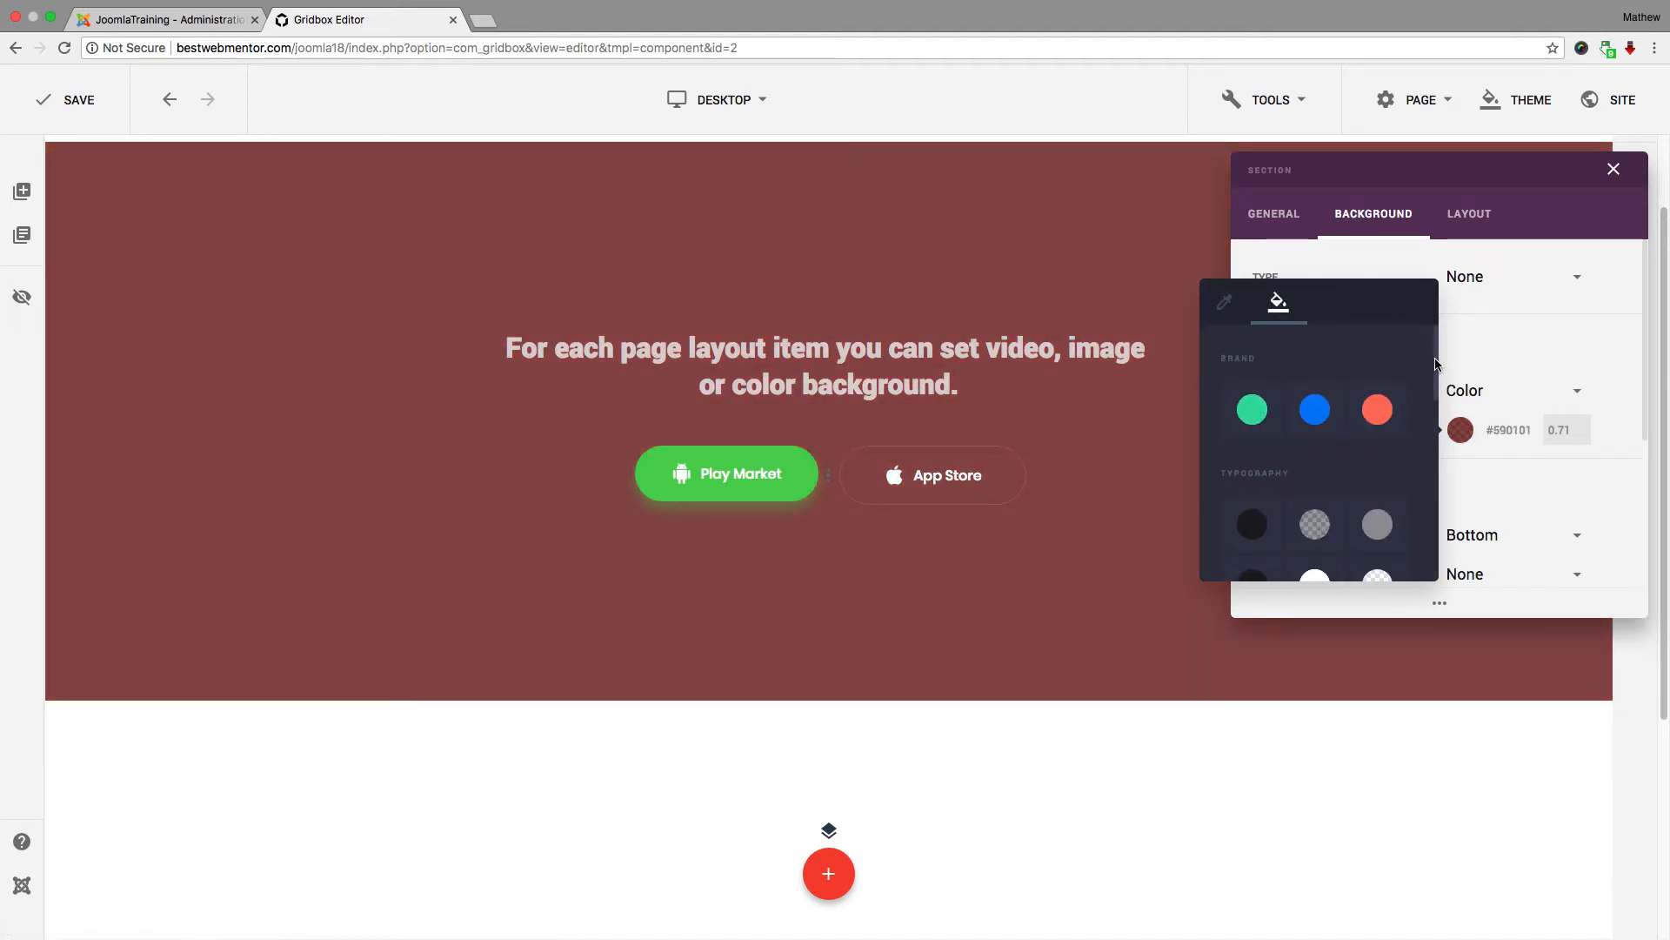
scroll(1437, 363, down, 5)
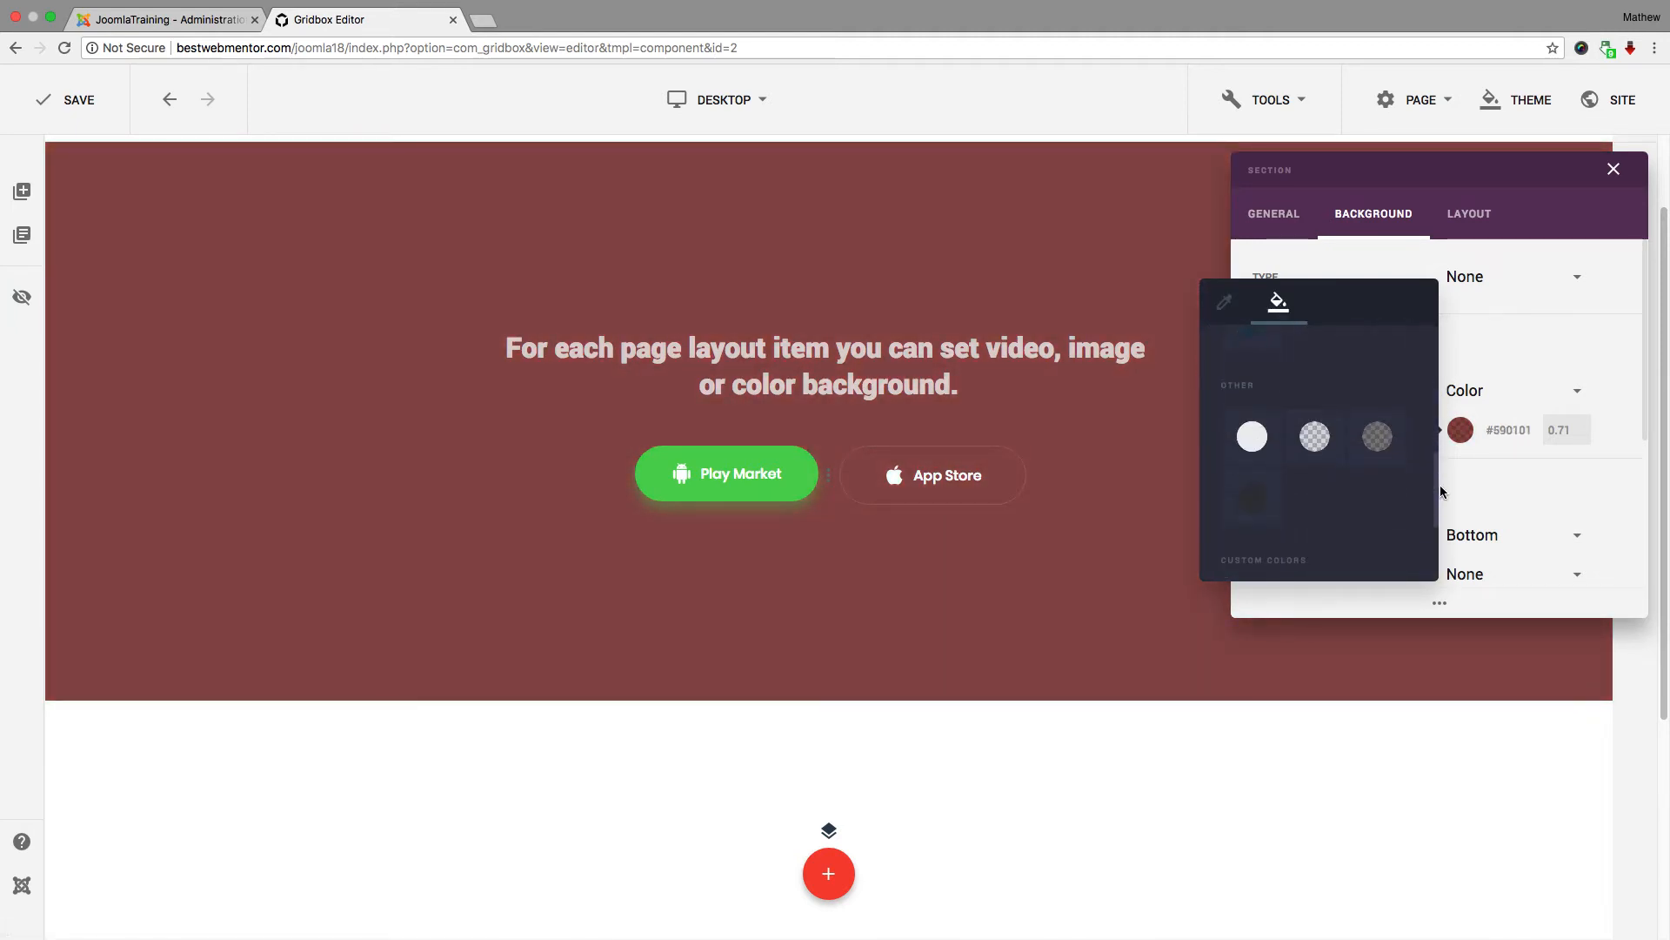
scroll(1441, 363, up, 4)
scroll(1441, 364, up, 1)
click(1316, 410)
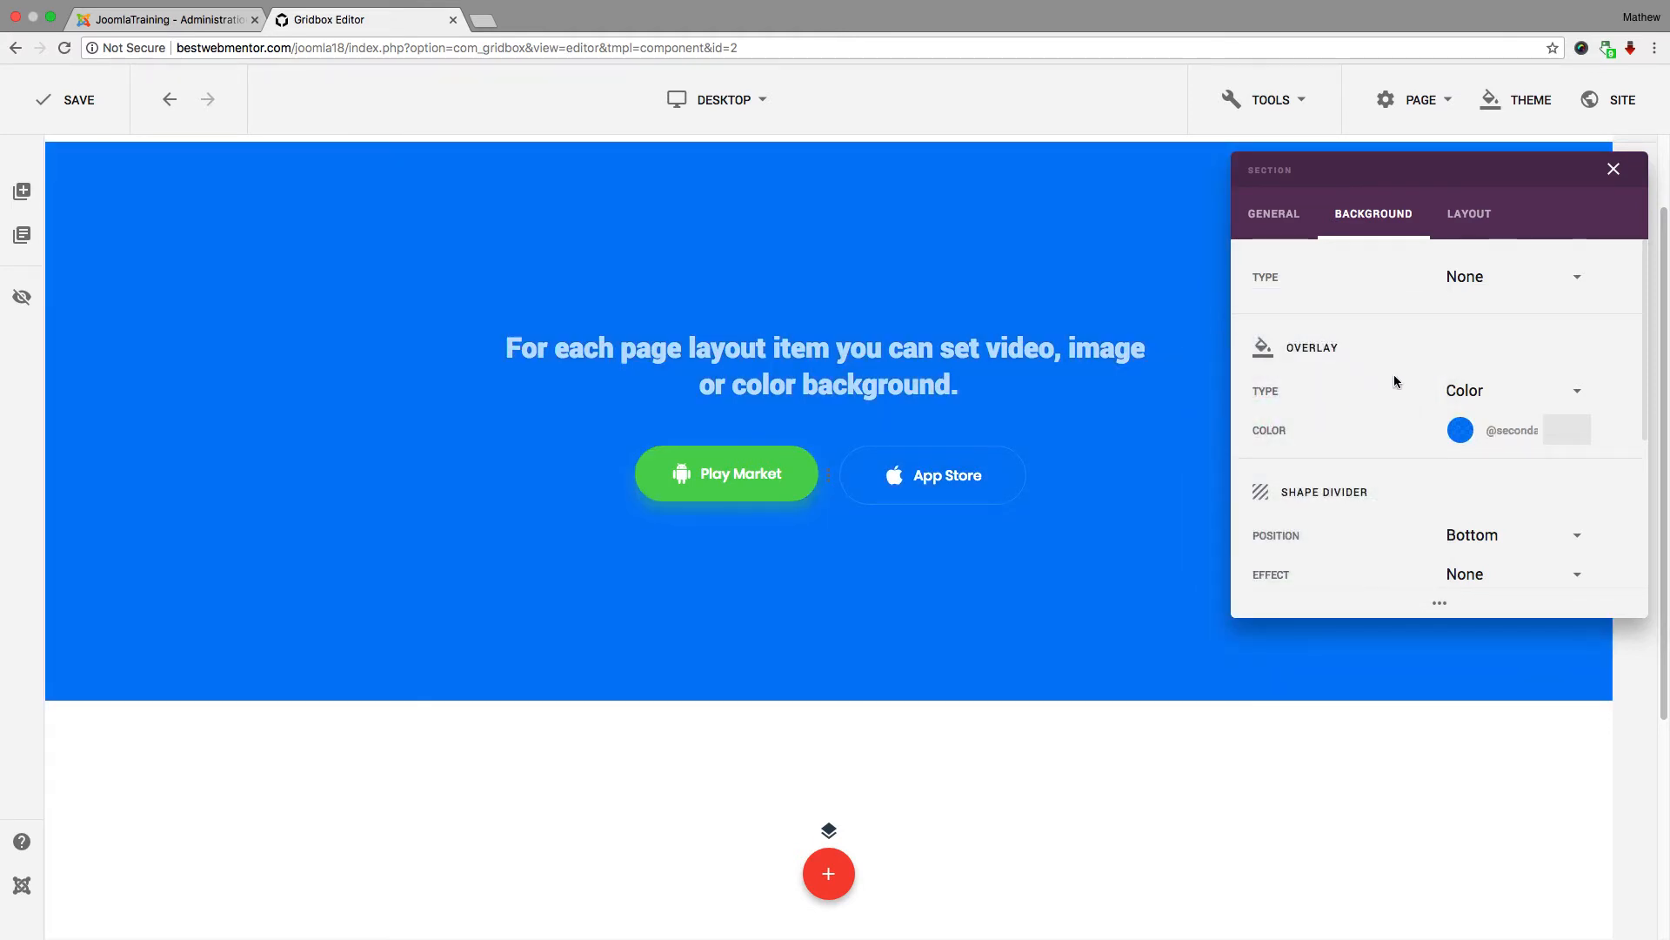
scroll(1313, 425, down, 3)
In the section heading, shorten "background" to "bacund" and replace "page" with "something".
click(905, 384)
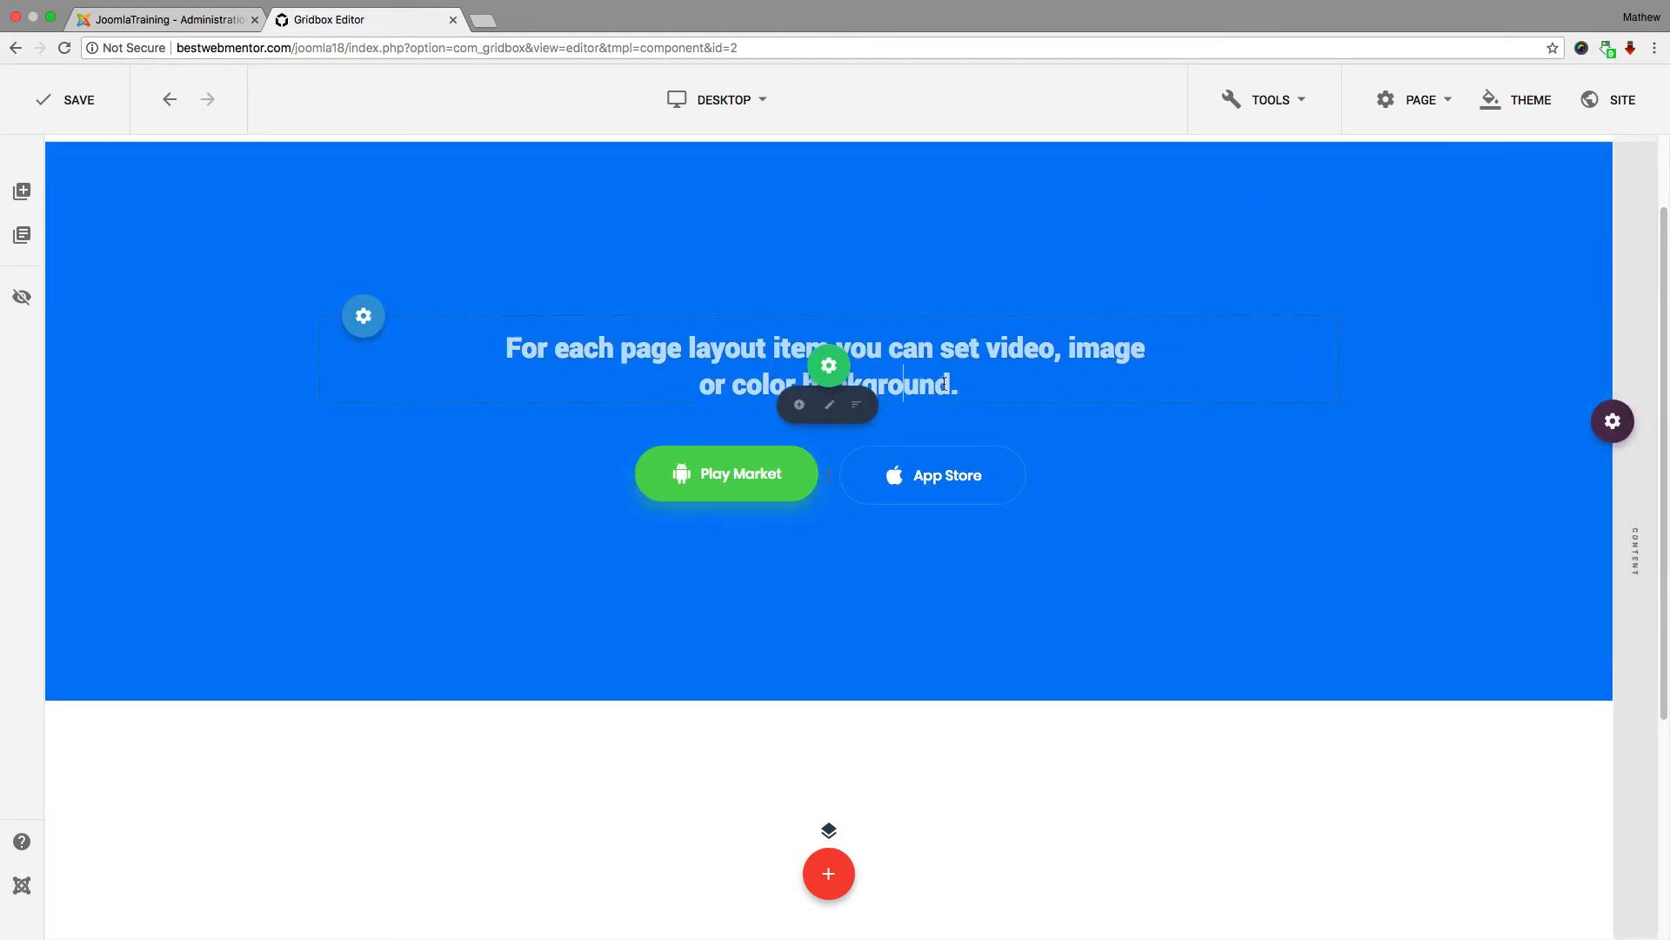
key(BackSpace)
key(BackSpace)
key(BackSpace)
key(BackSpace)
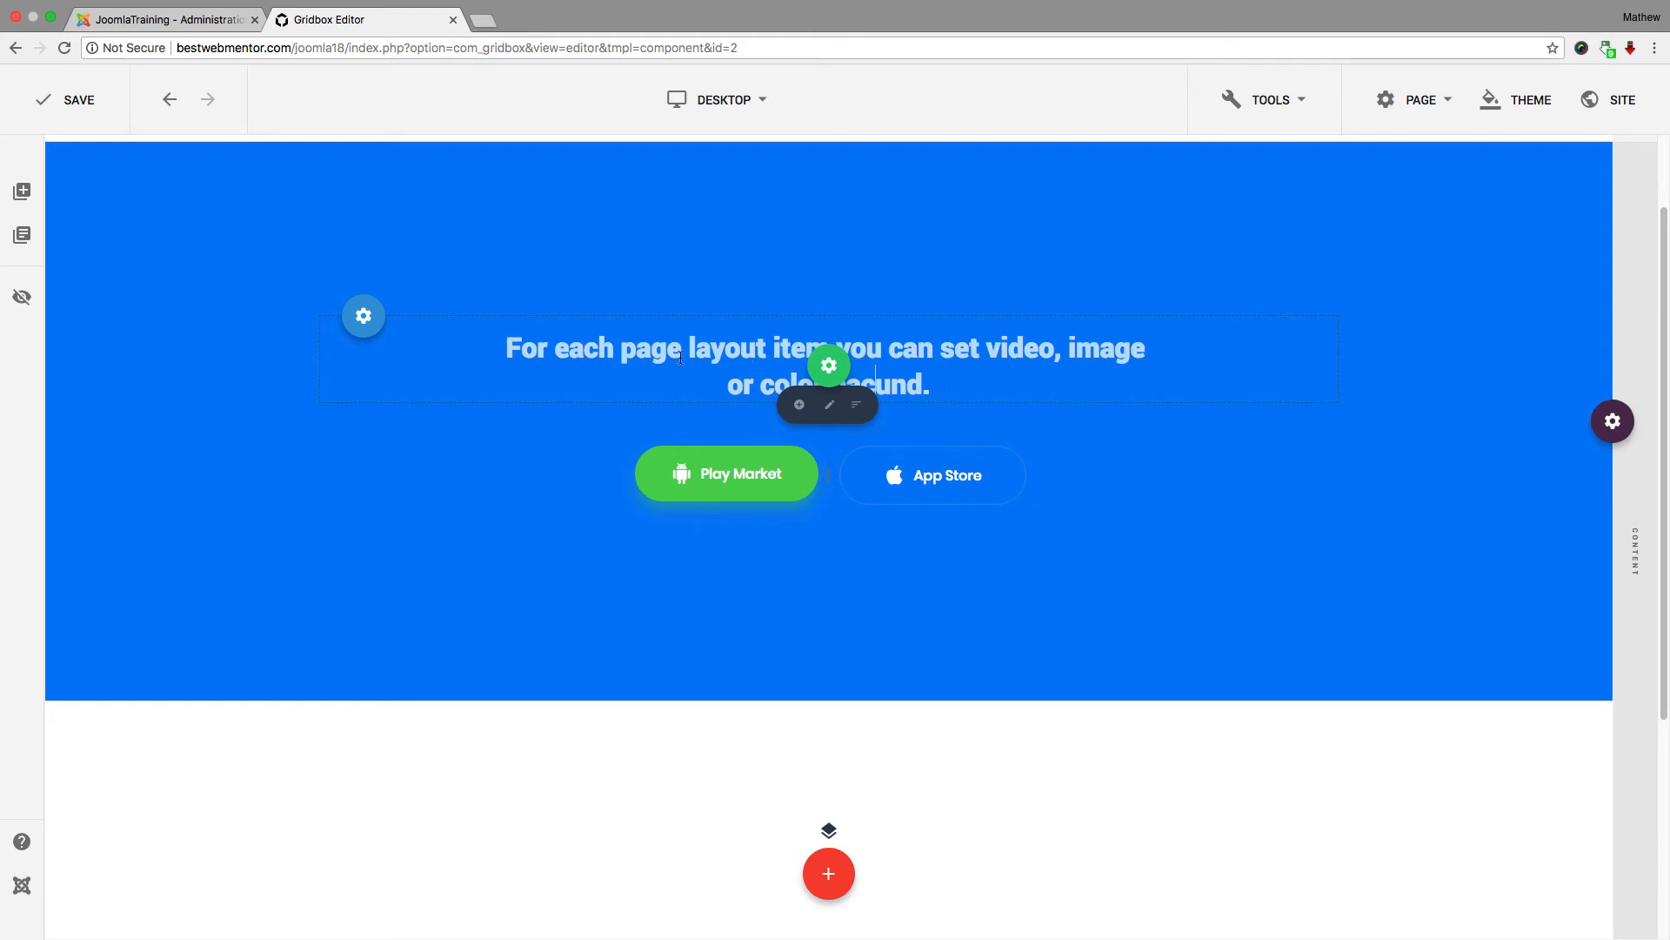
key(BackSpace)
key(BackSpace)
key(BackSpace)
key(BackSpace)
text(something)
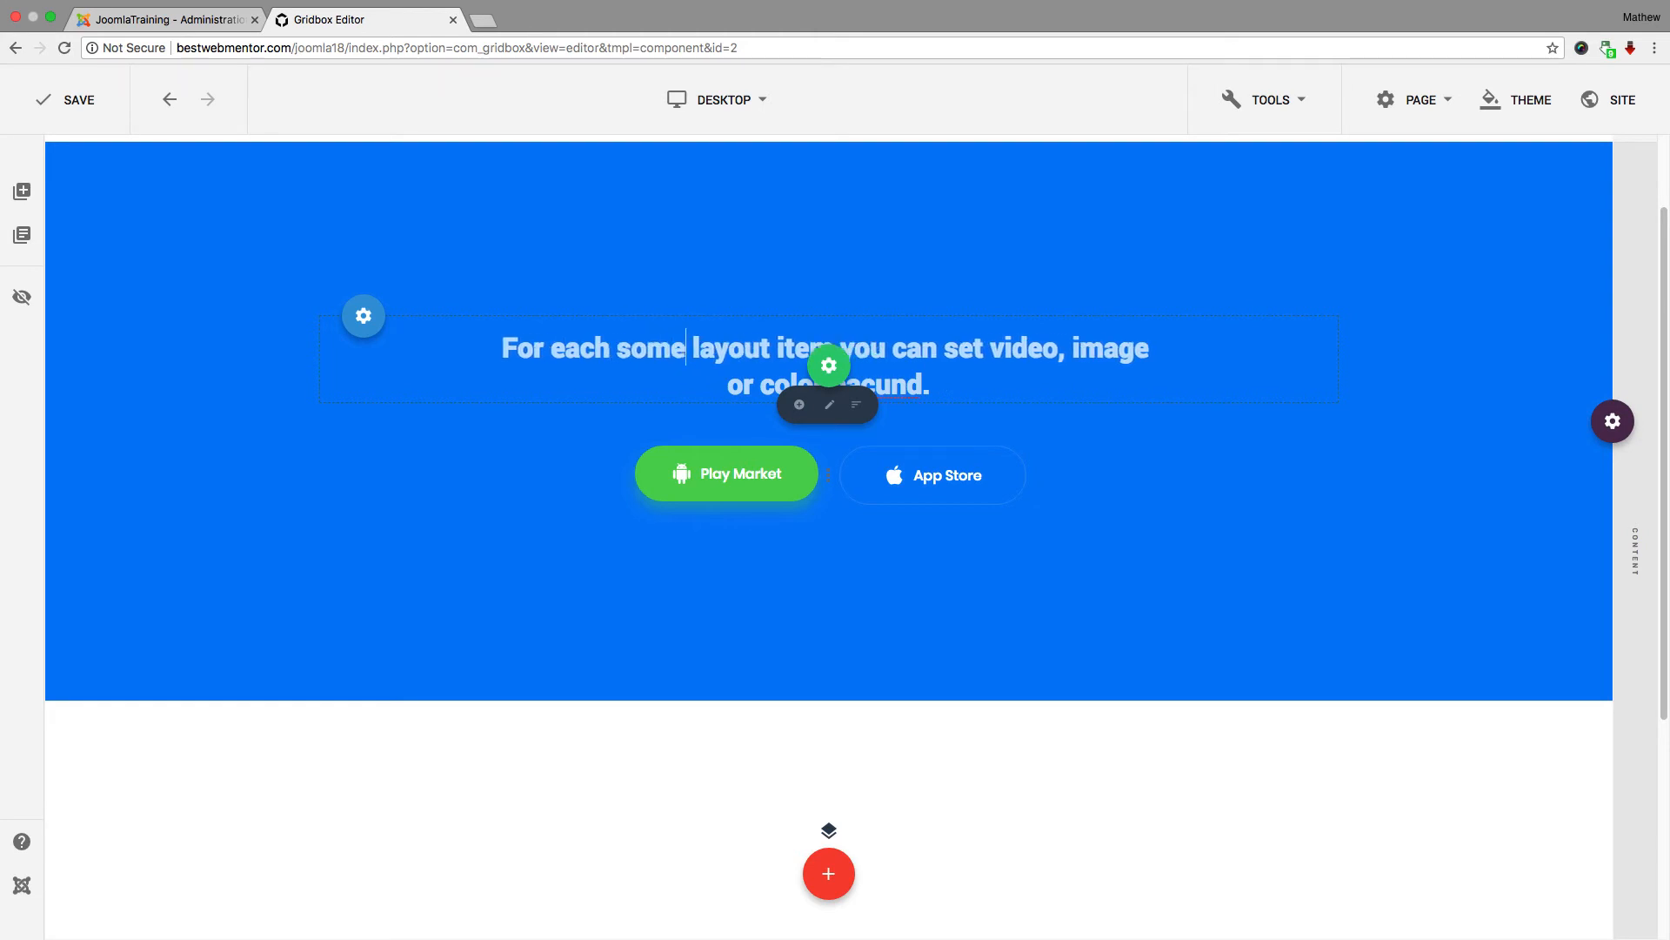
Delete the blue call-to-action section with the Play Market and App Store buttons.
scroll(1023, 426, up, 1)
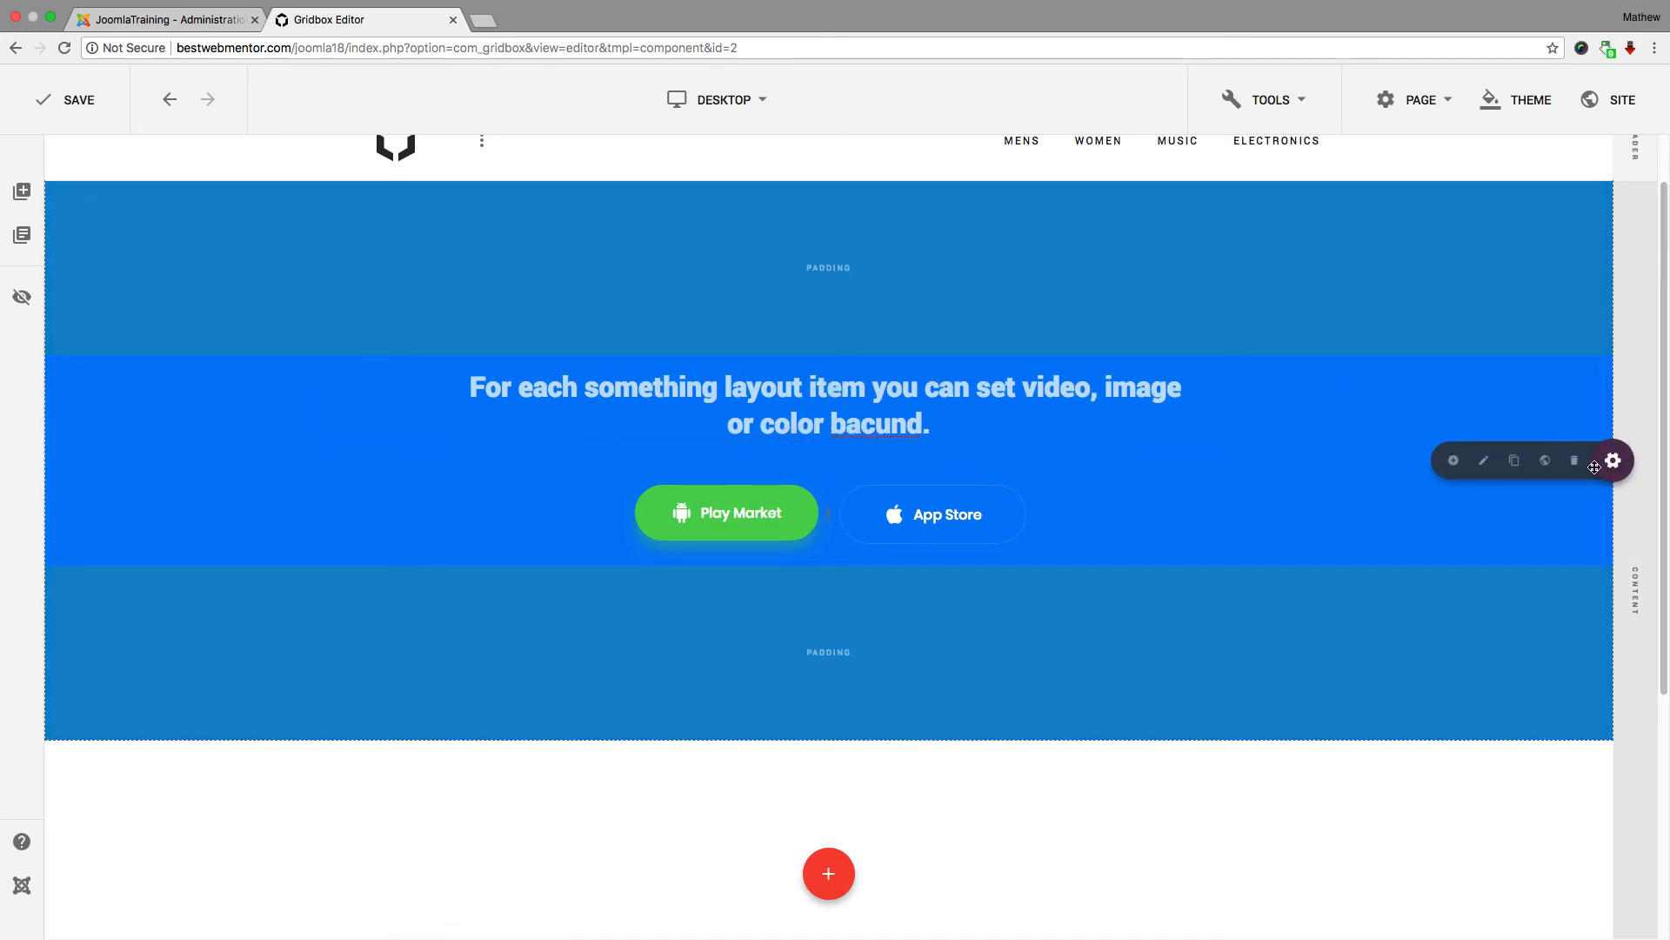
click(1576, 461)
click(941, 523)
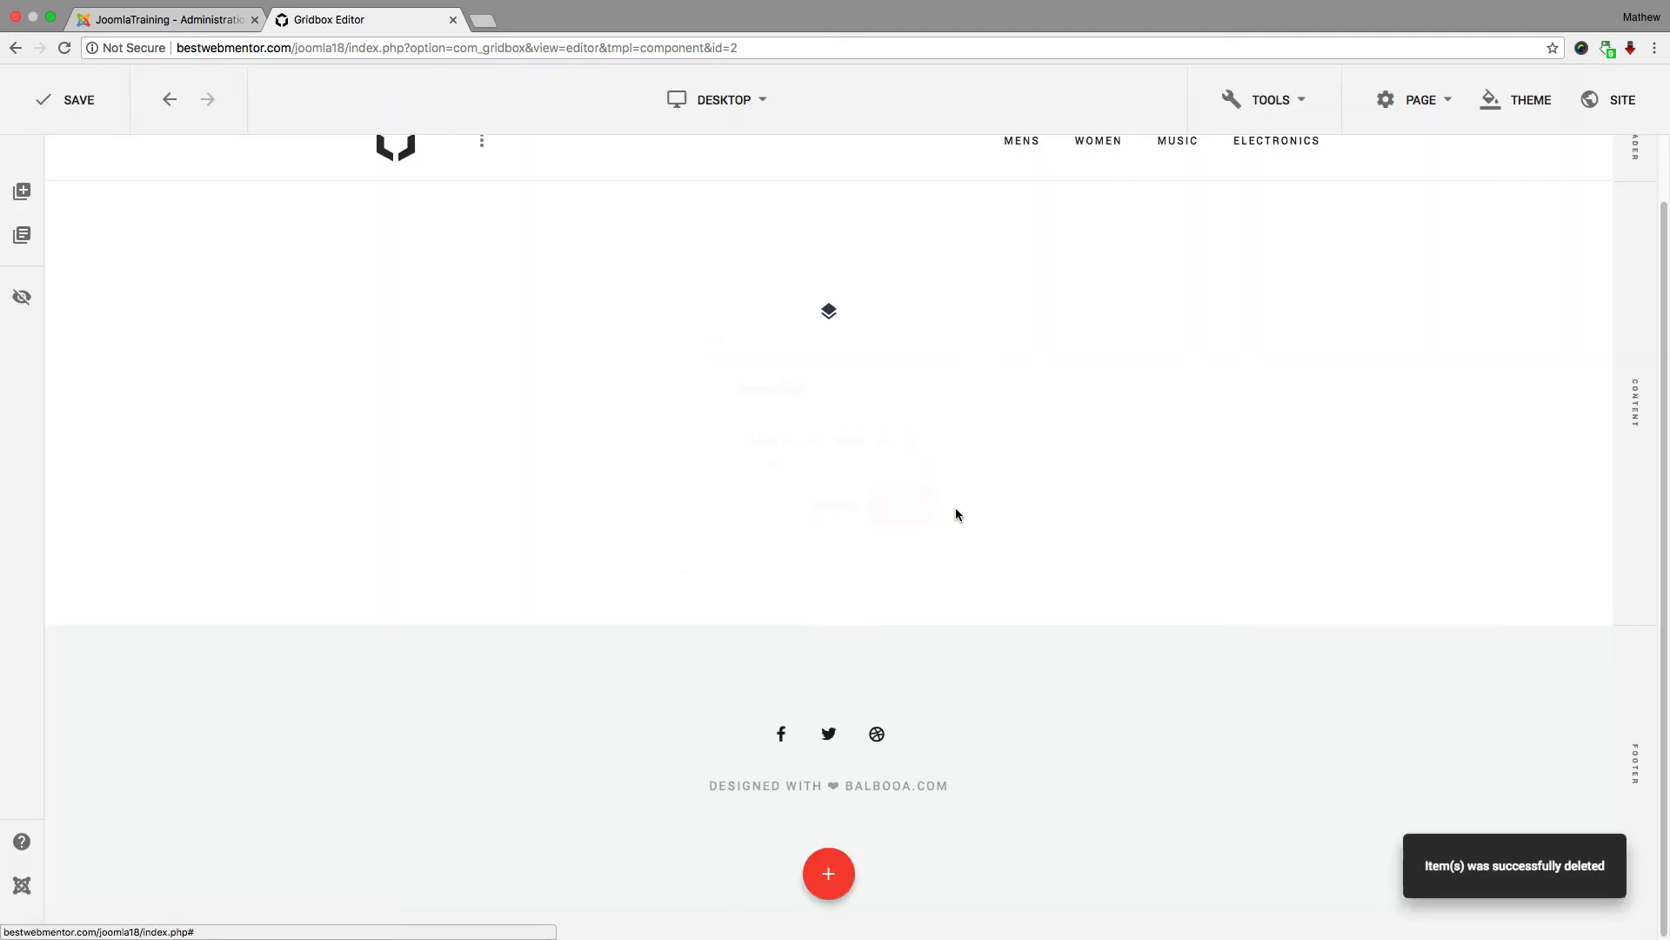
Open the page blocks library and browse the Calls To Action blocks.
click(20, 190)
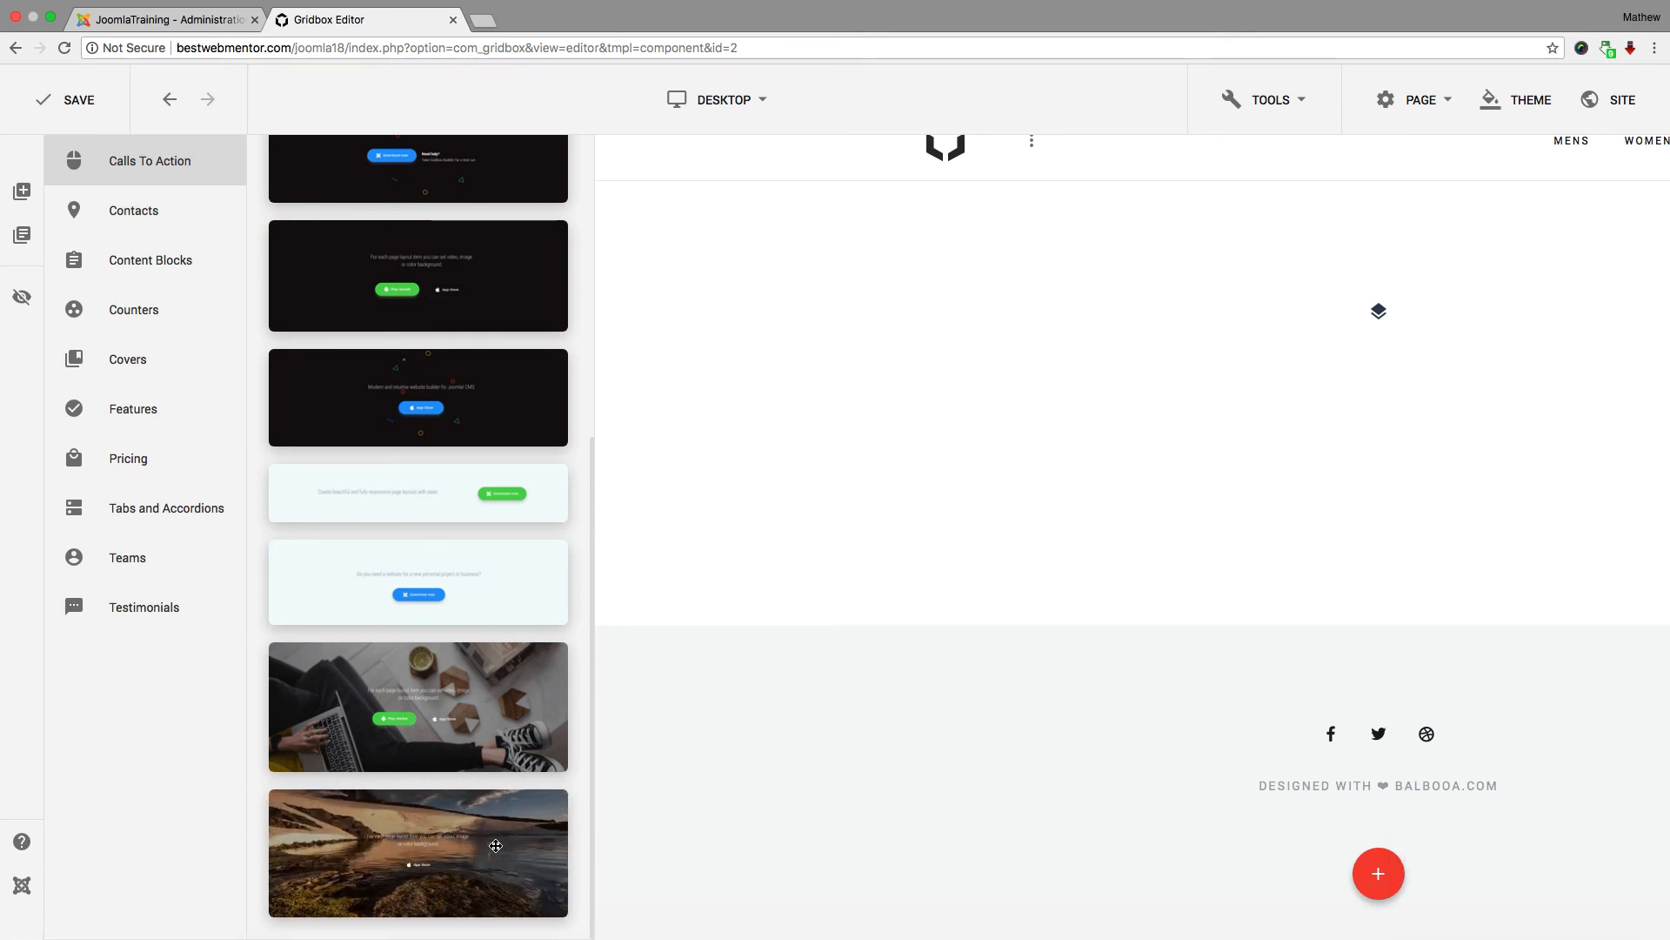
scroll(483, 696, up, 5)
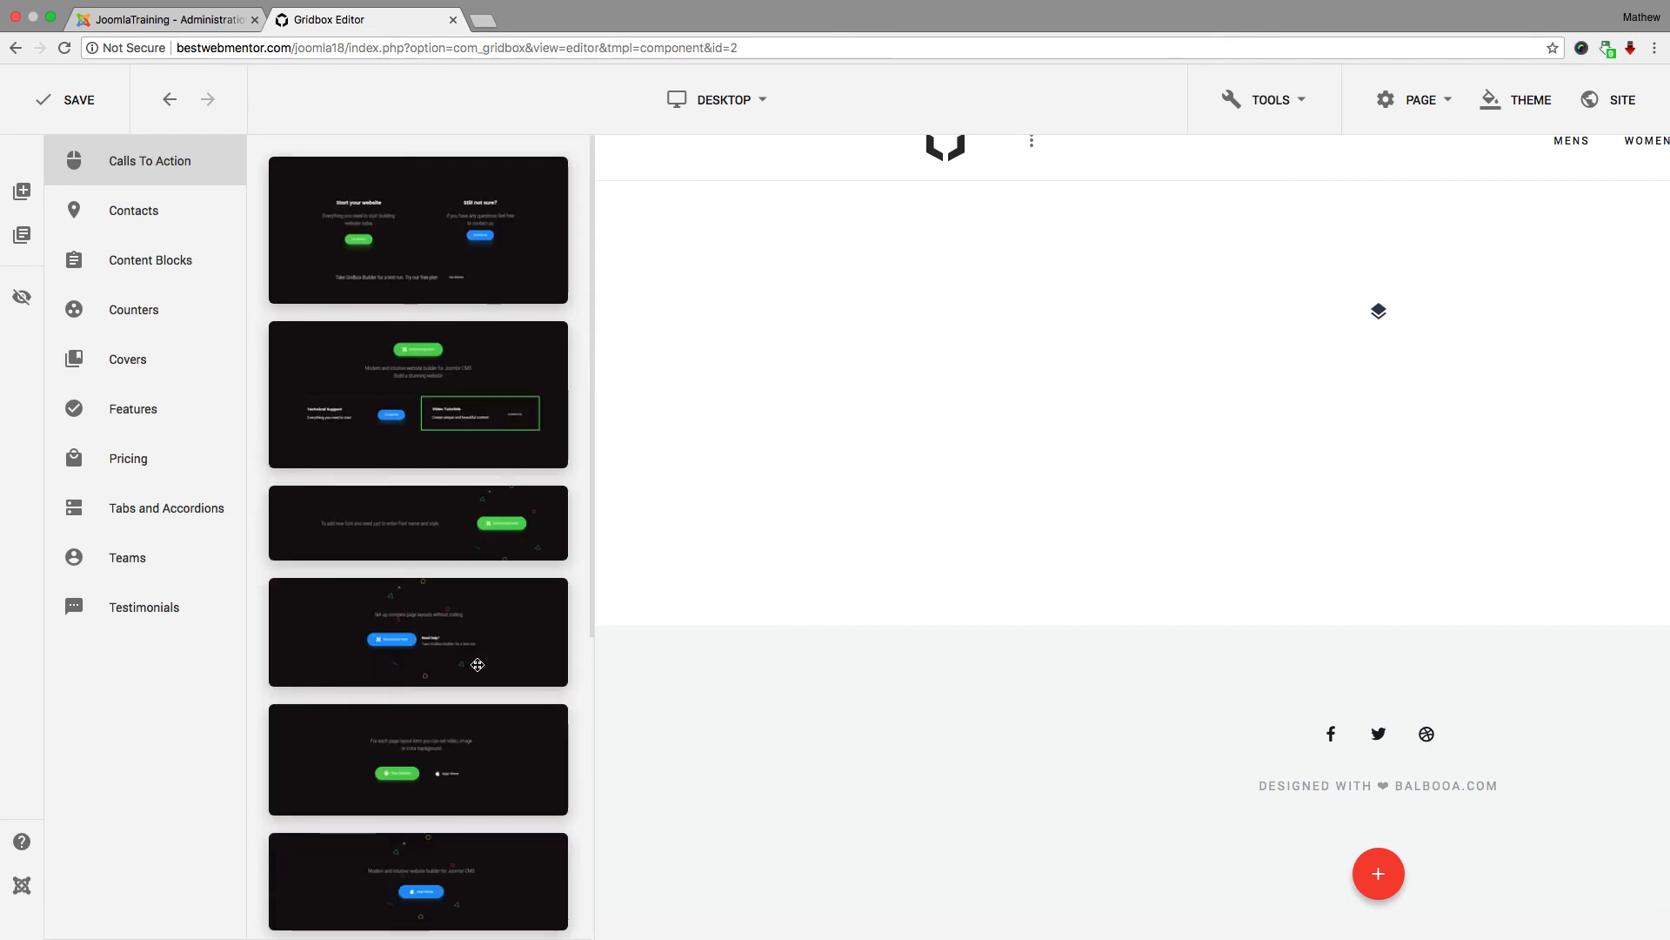